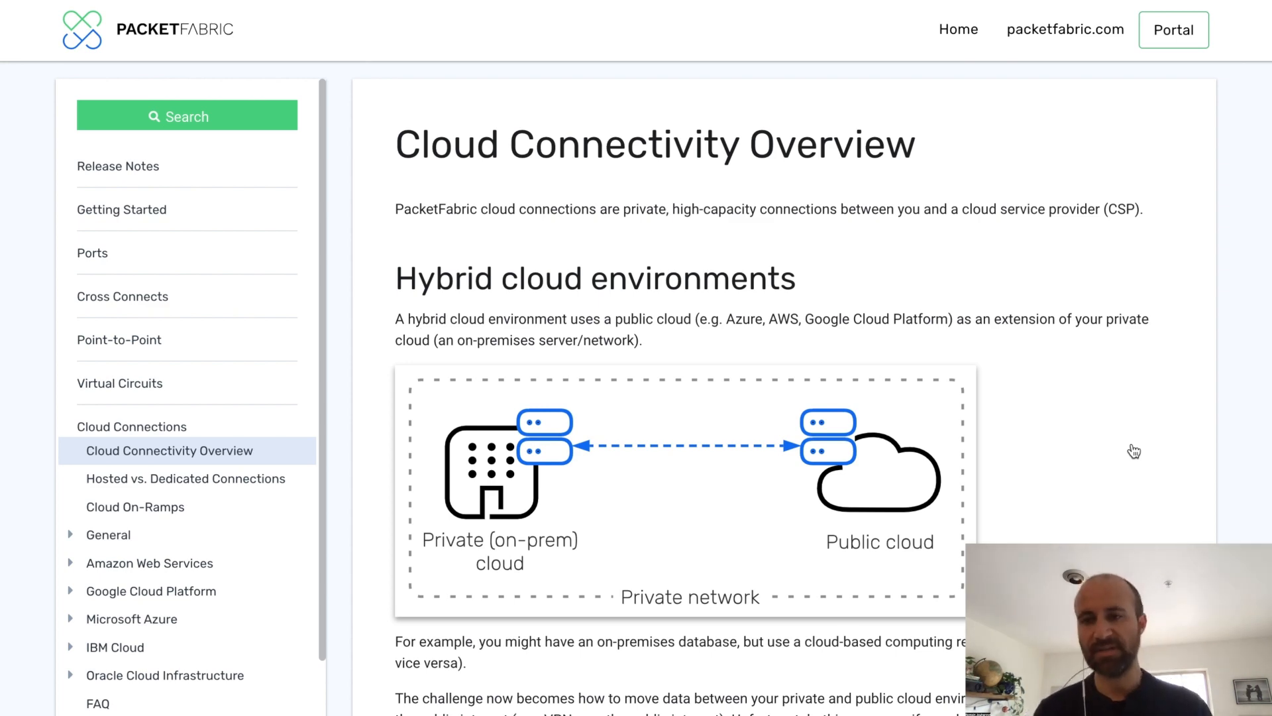
Read through the Cloud Connectivity Overview documentation page
scroll(1133, 450, "down", 6)
scroll(1131, 450, "down", 6)
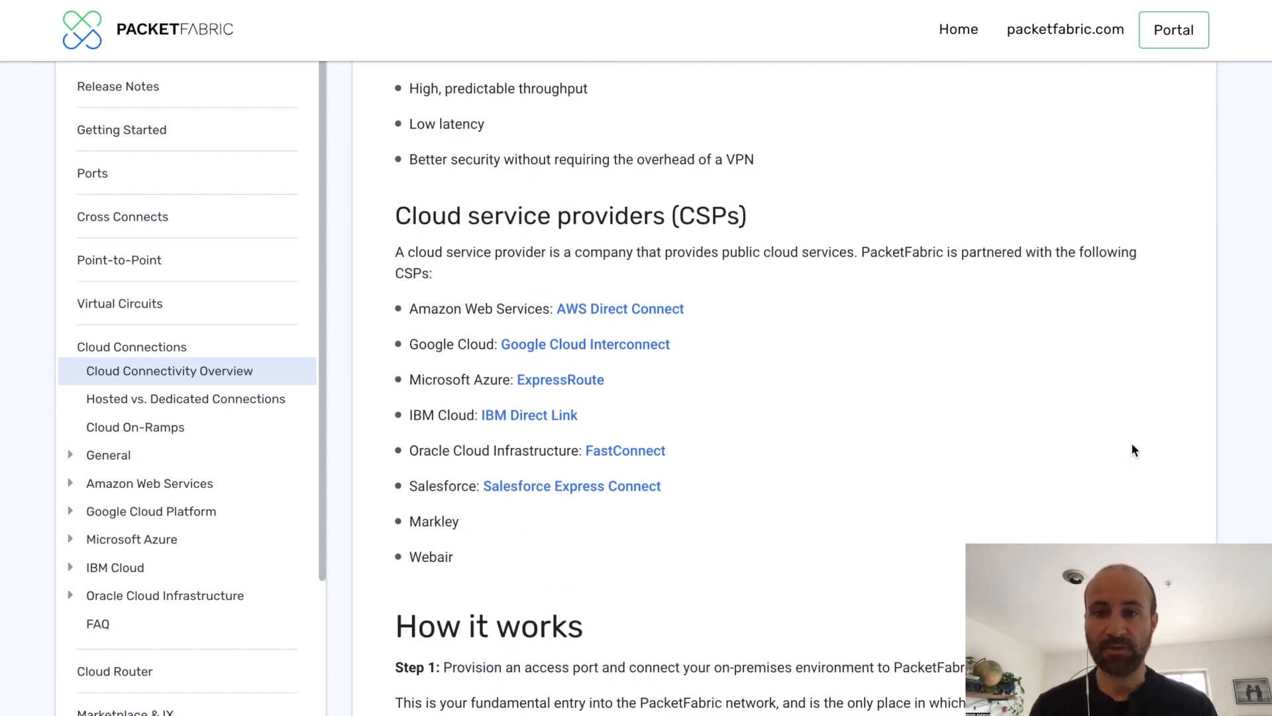
scroll(1132, 449, "down", 8)
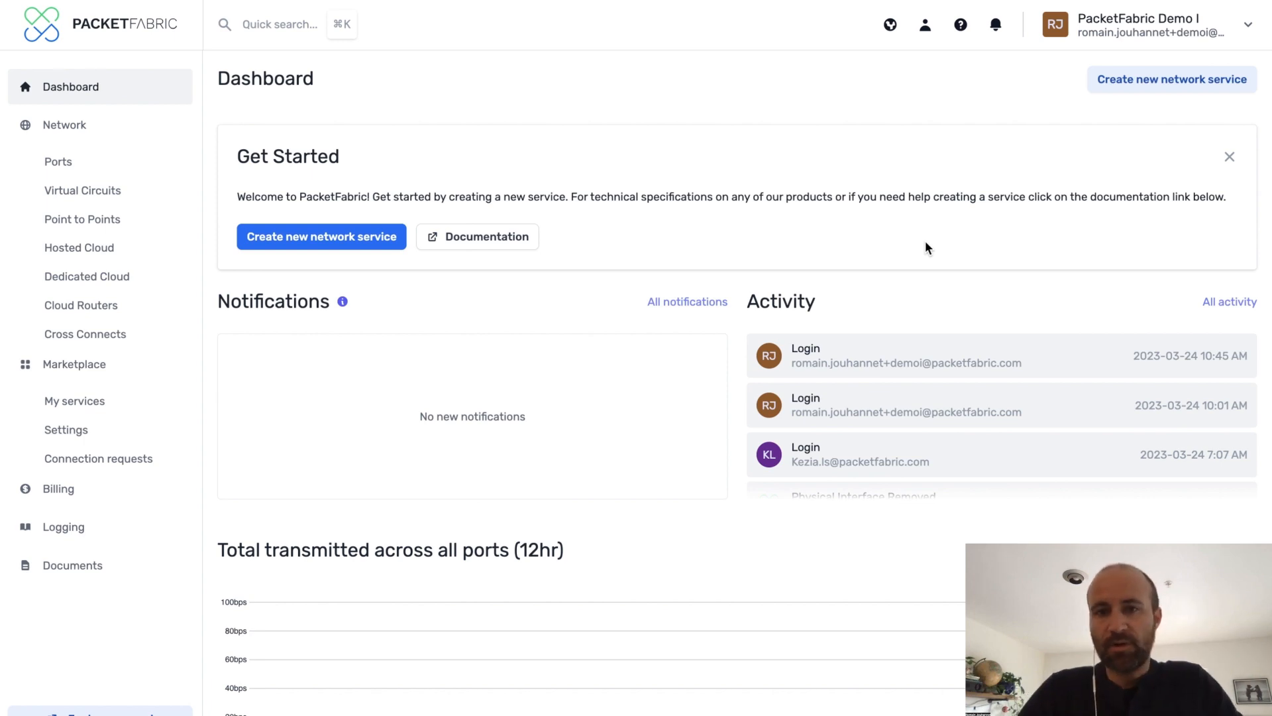
Start creating a new port and choose the Sabey Intergate.Seattle East Building 3 location found by searching seattle
left_click(285, 238)
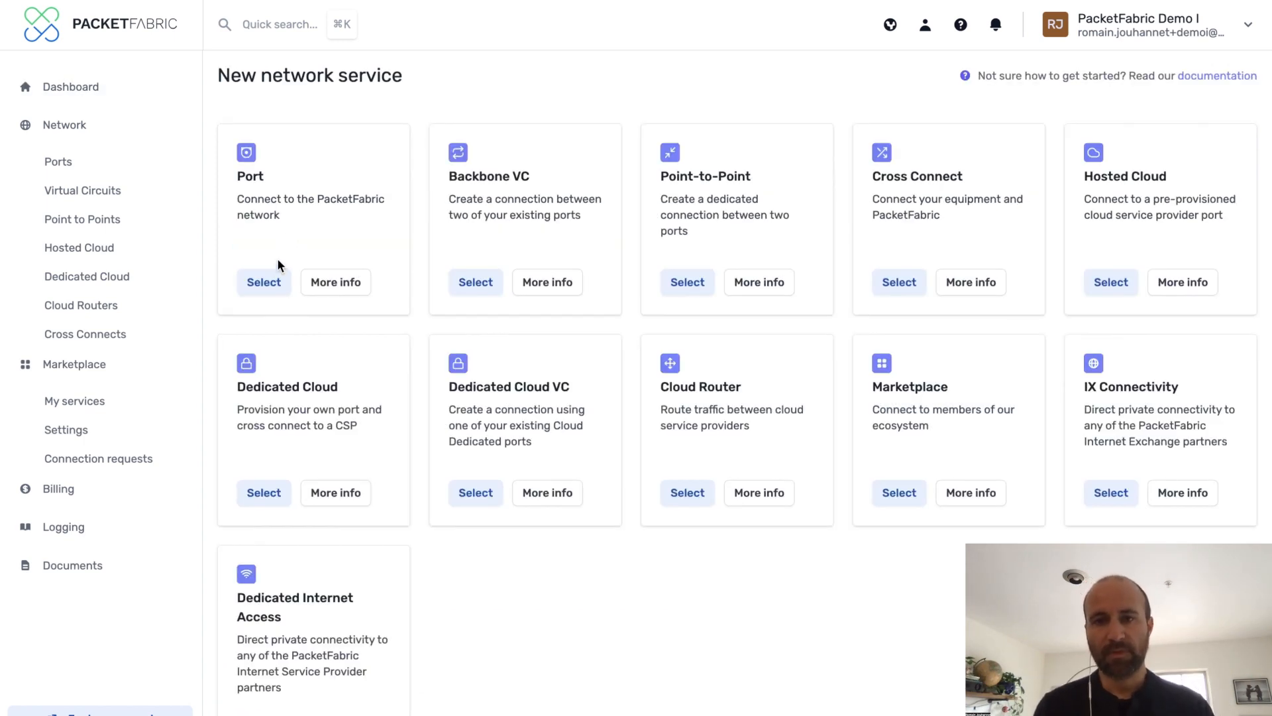
left_click(269, 280)
left_click(313, 253)
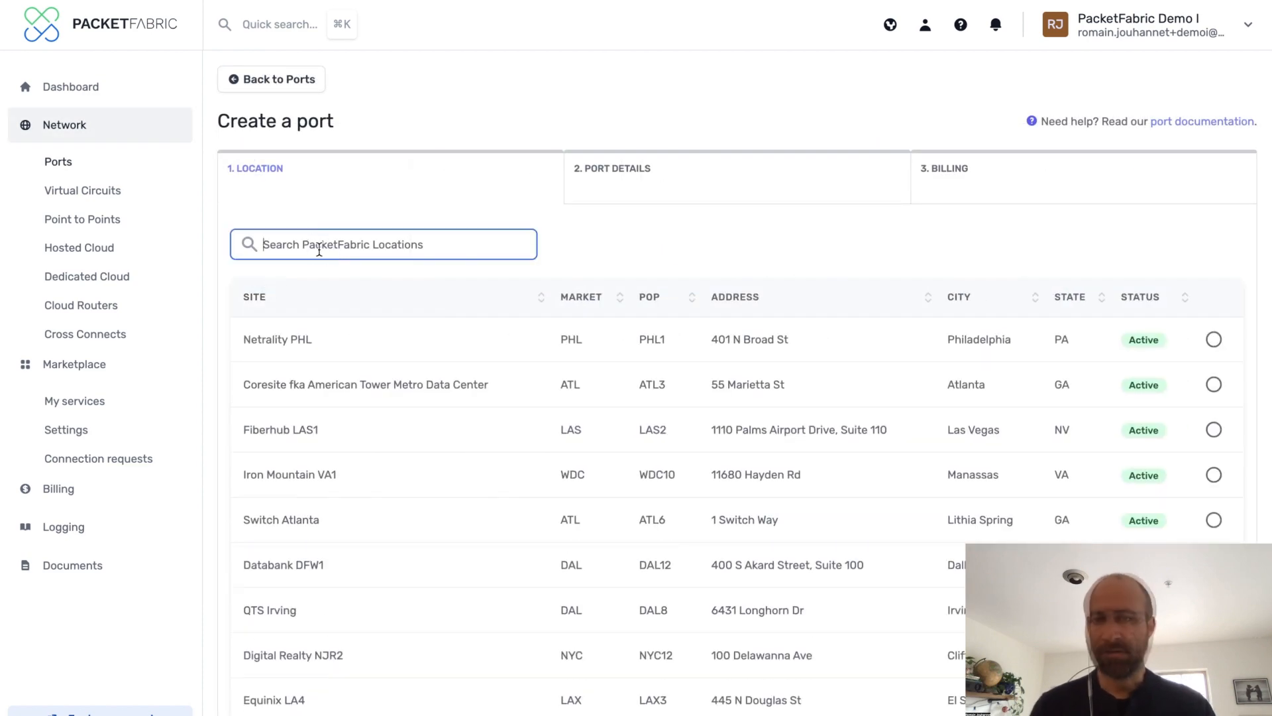
type("seattle")
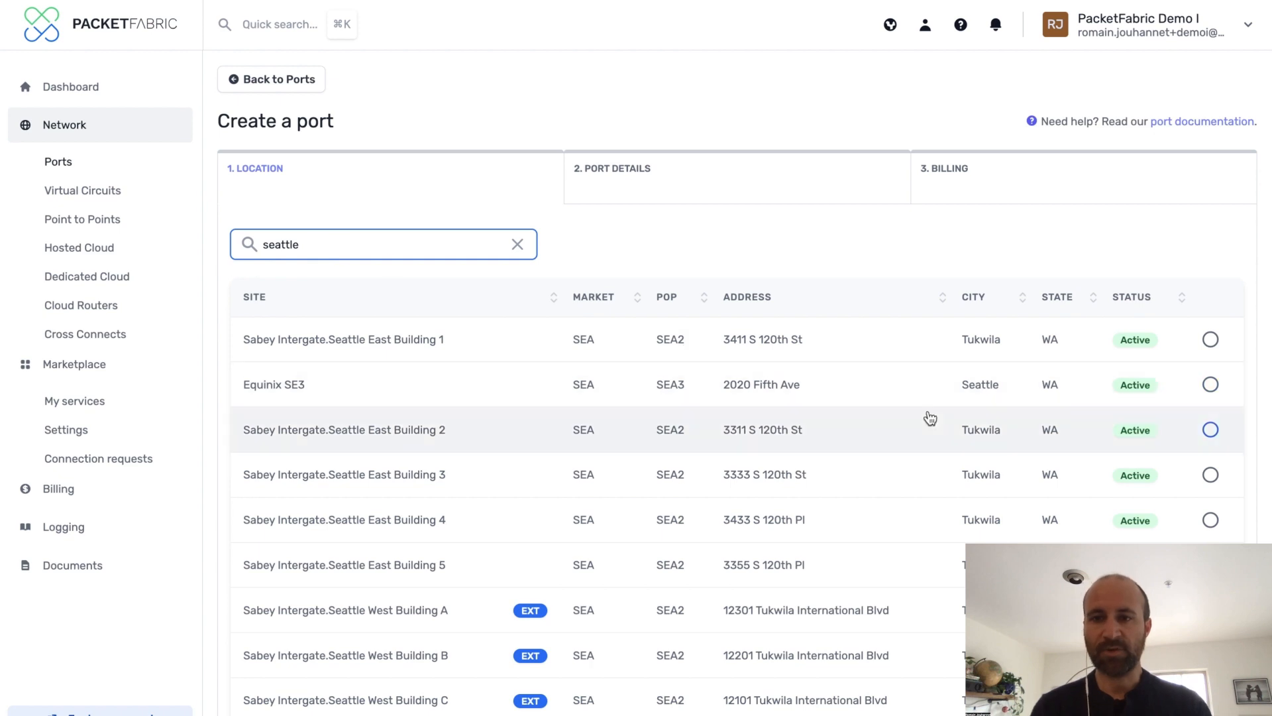
left_click(1211, 475)
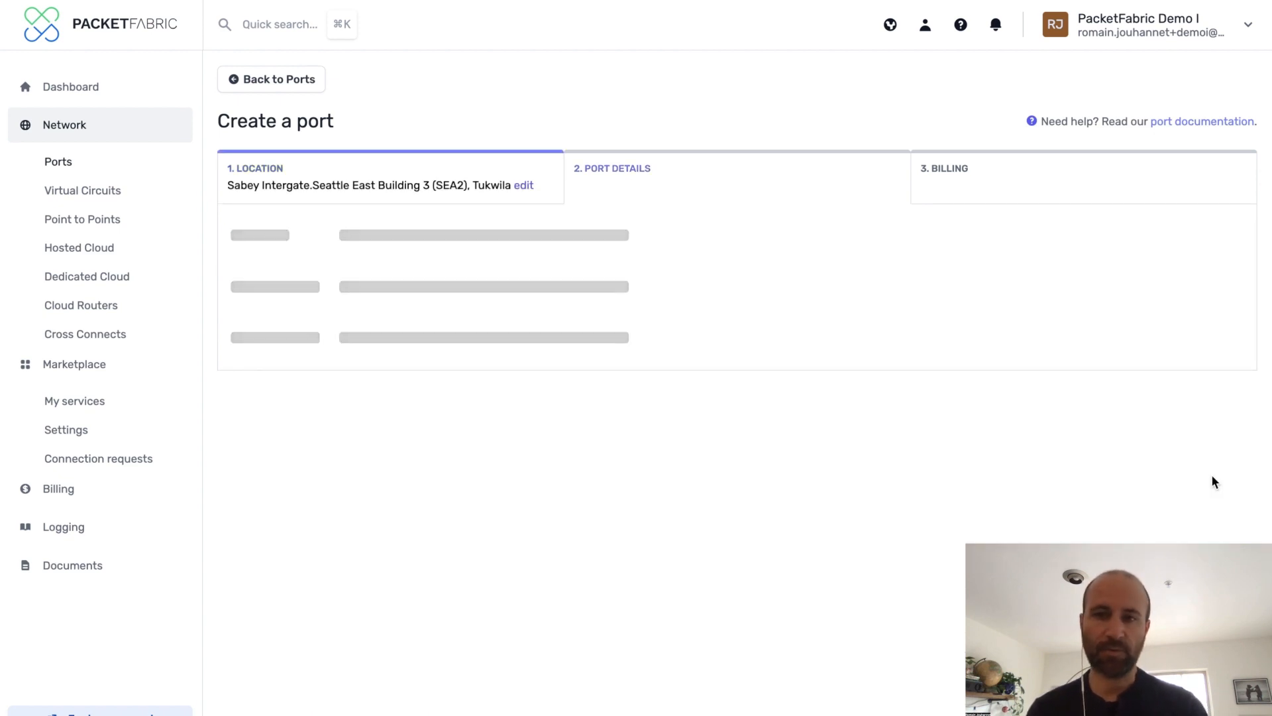
Set the port details to 1Gbps speed, LX media and Zone A
left_click(386, 252)
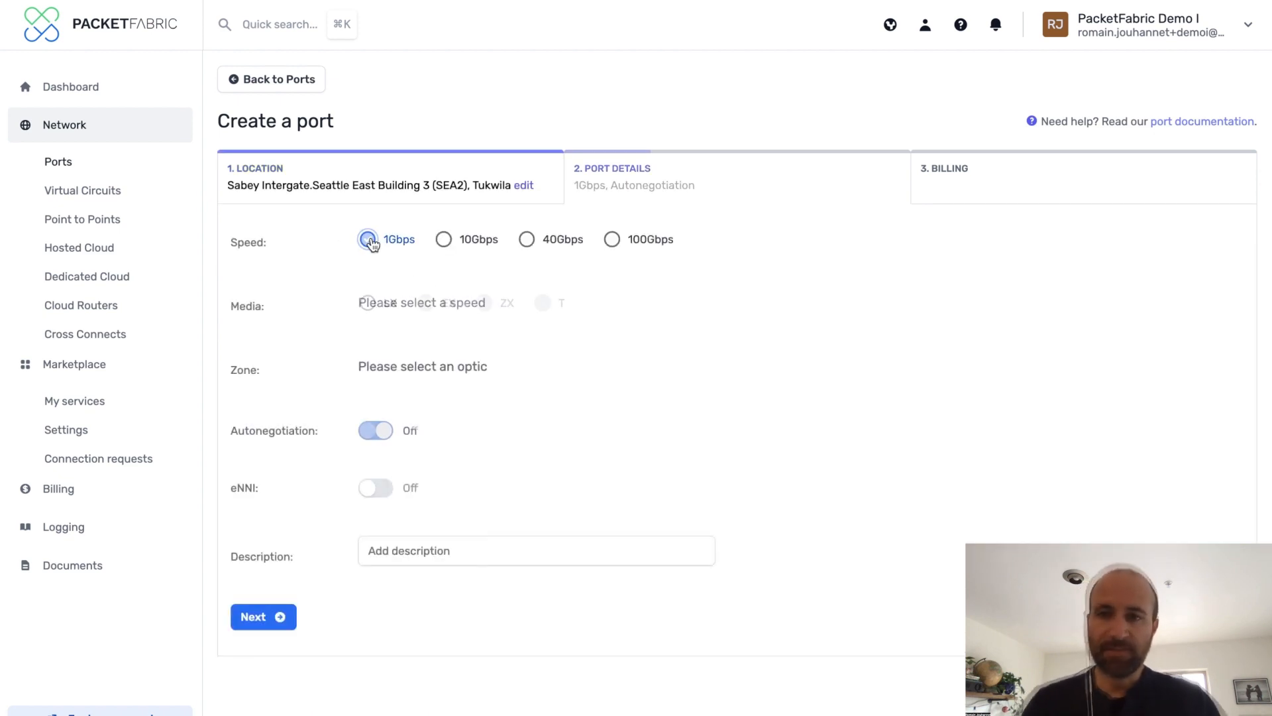
left_click(368, 306)
left_click(367, 366)
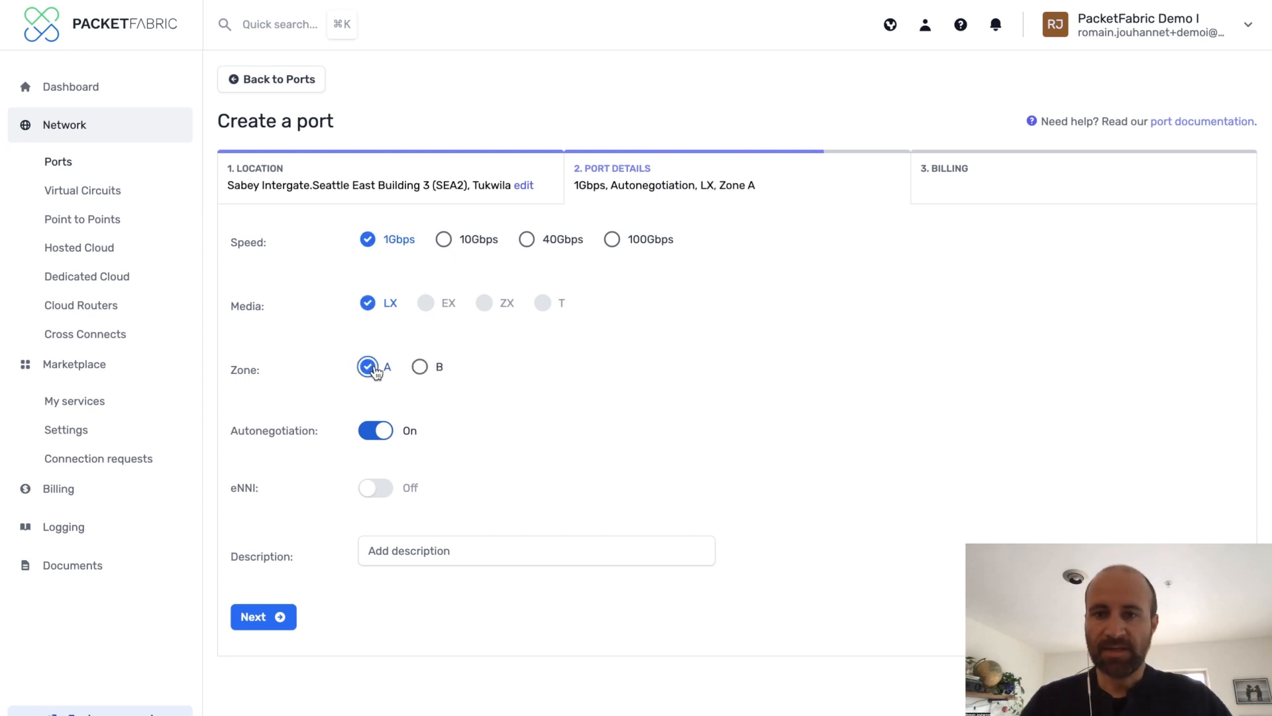
Describe the port as demo-port-seattle-wa and place the month-to-month port order, acknowledging the provisioning notice
left_click(385, 553)
type("demo-port-seatt")
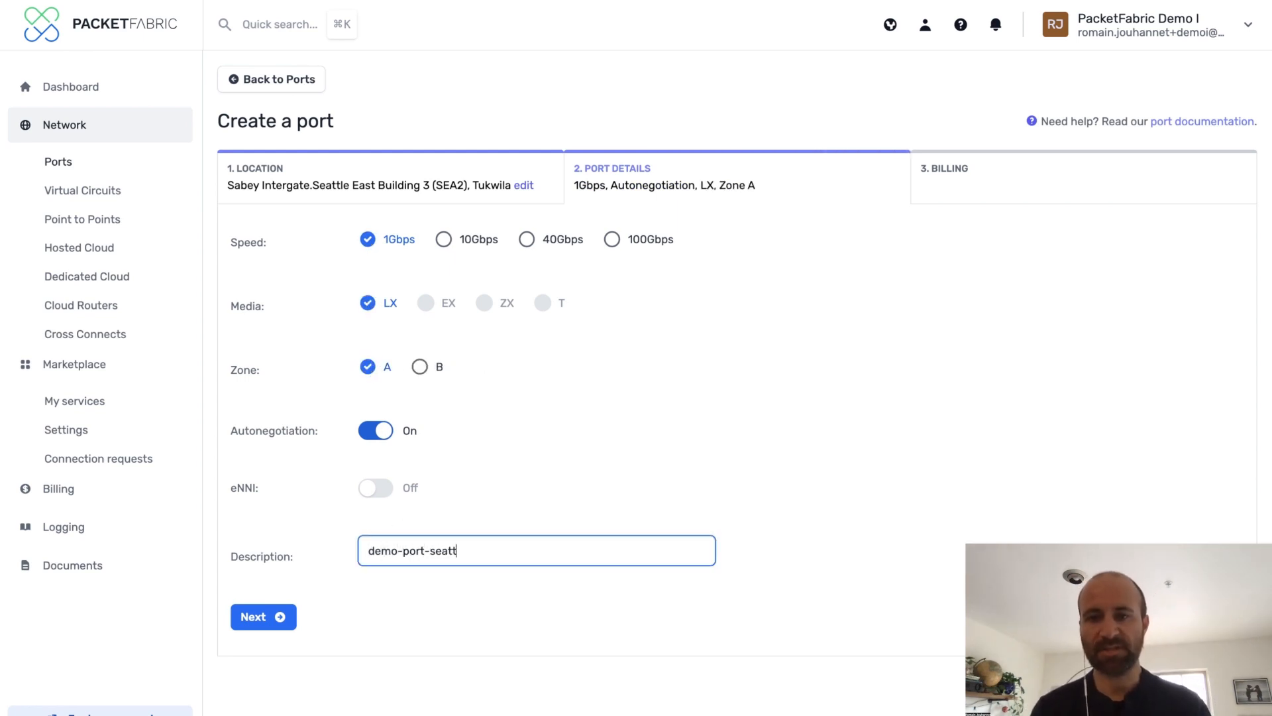
left_click(265, 614)
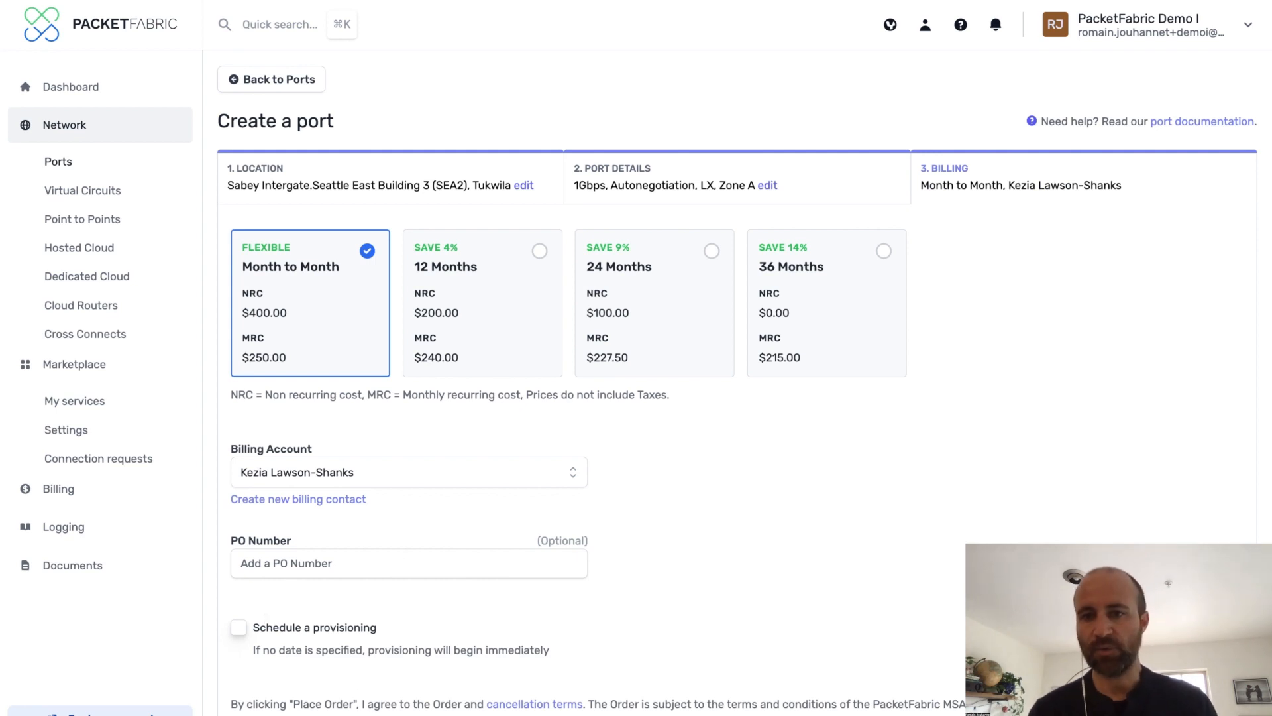
left_click(289, 715)
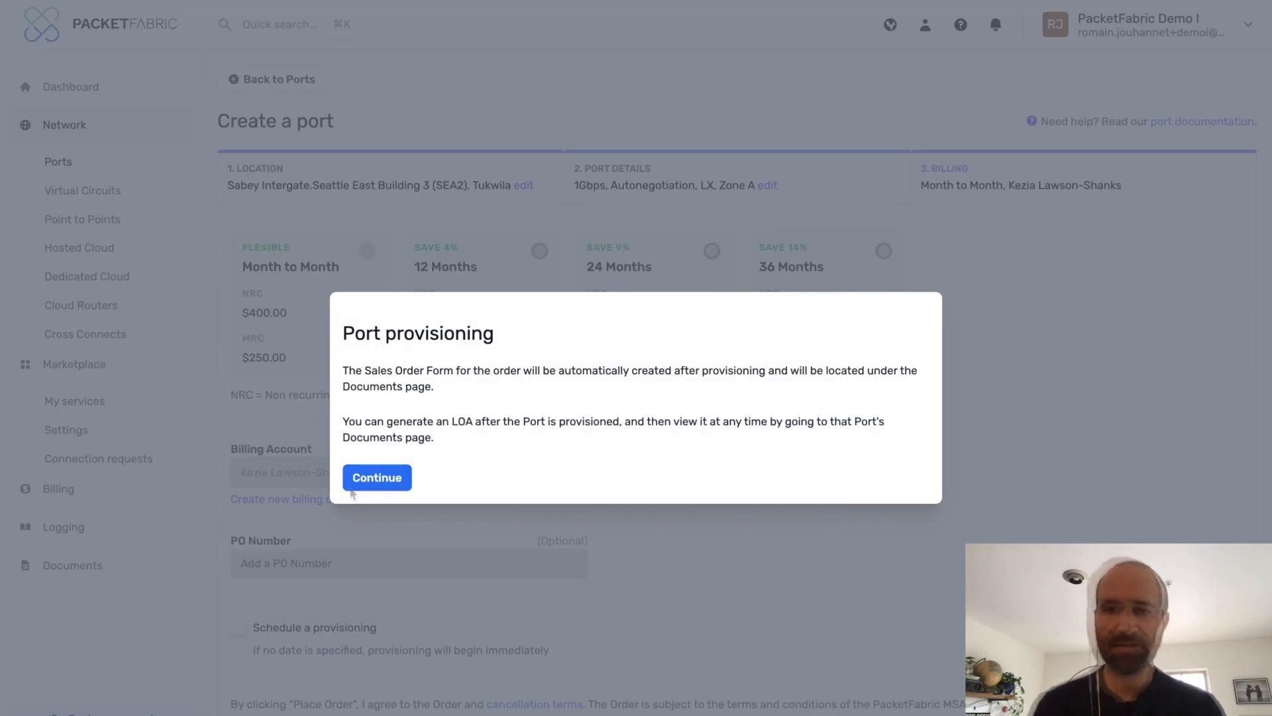
left_click(375, 478)
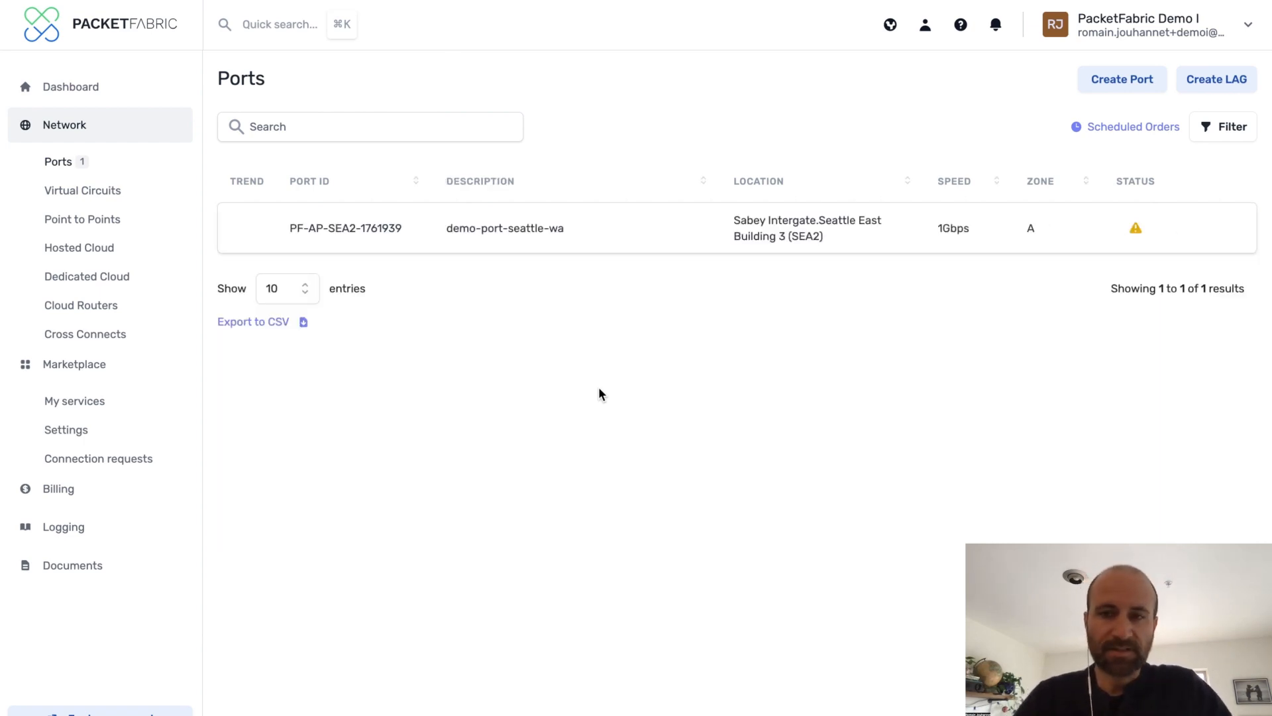
Open the new port's quick actions and start a cross connect described as demo-port-loa
left_click(796, 231)
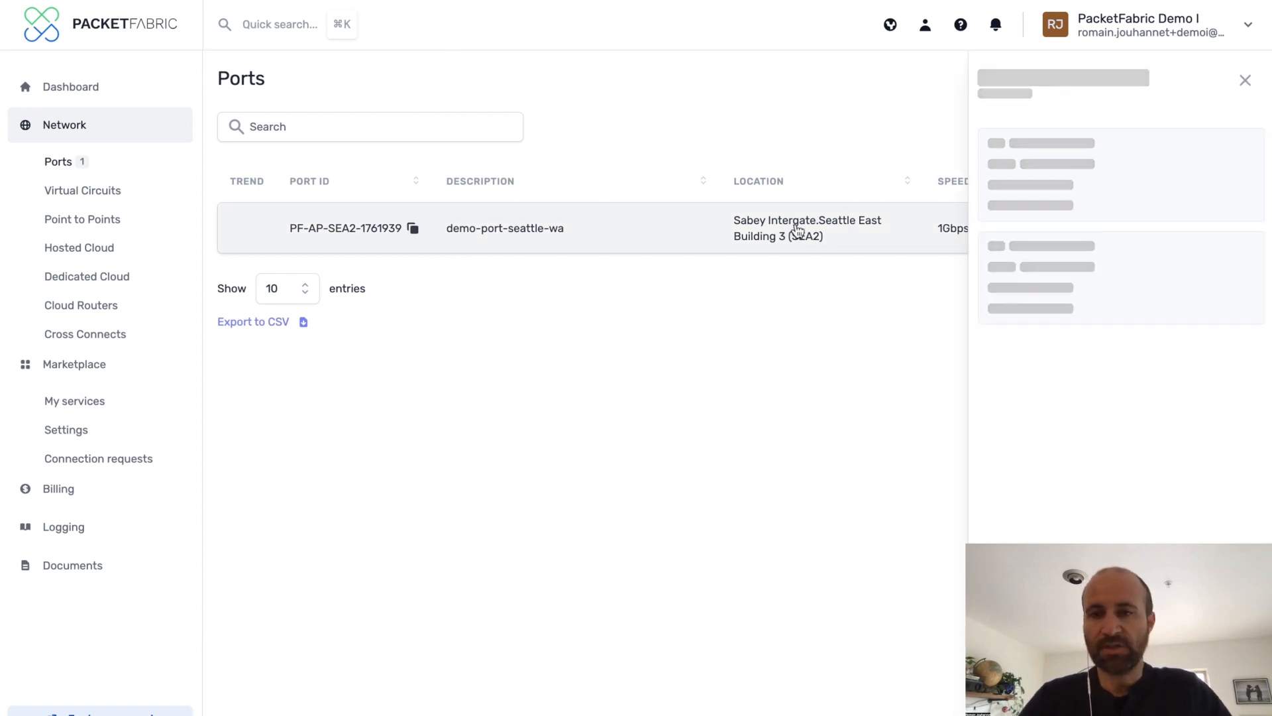
left_click(1074, 277)
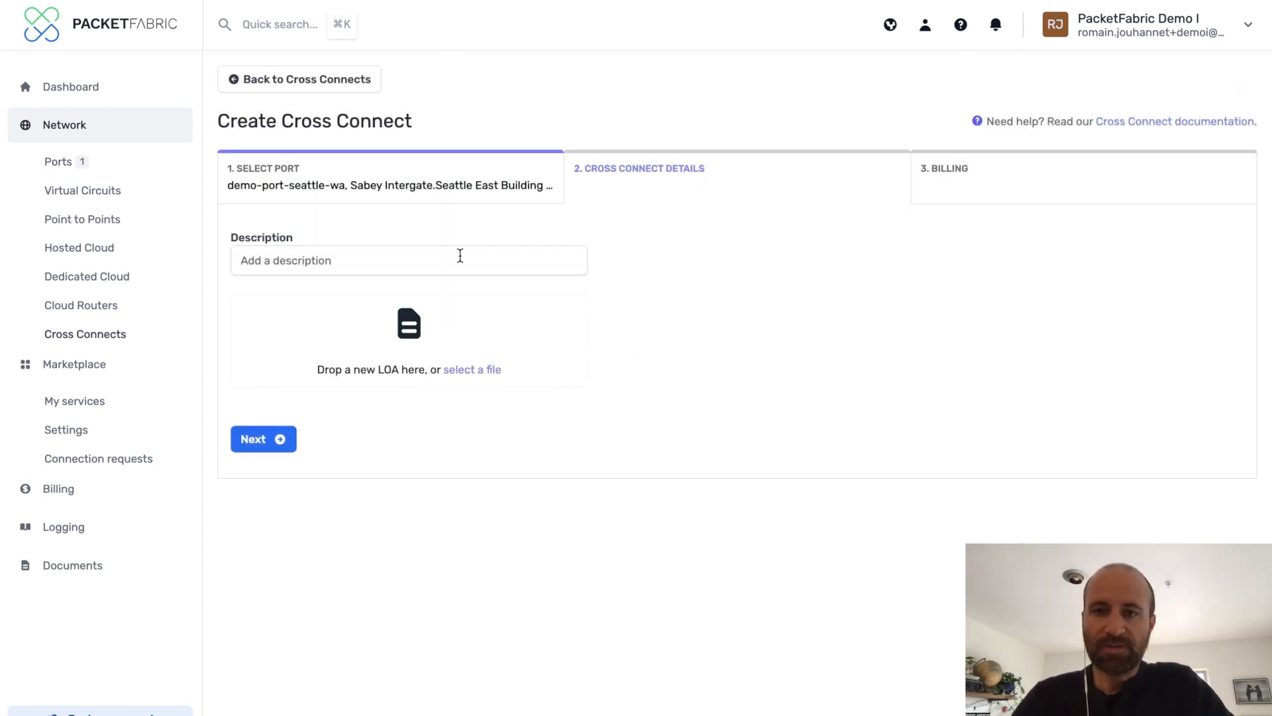
left_click(457, 257)
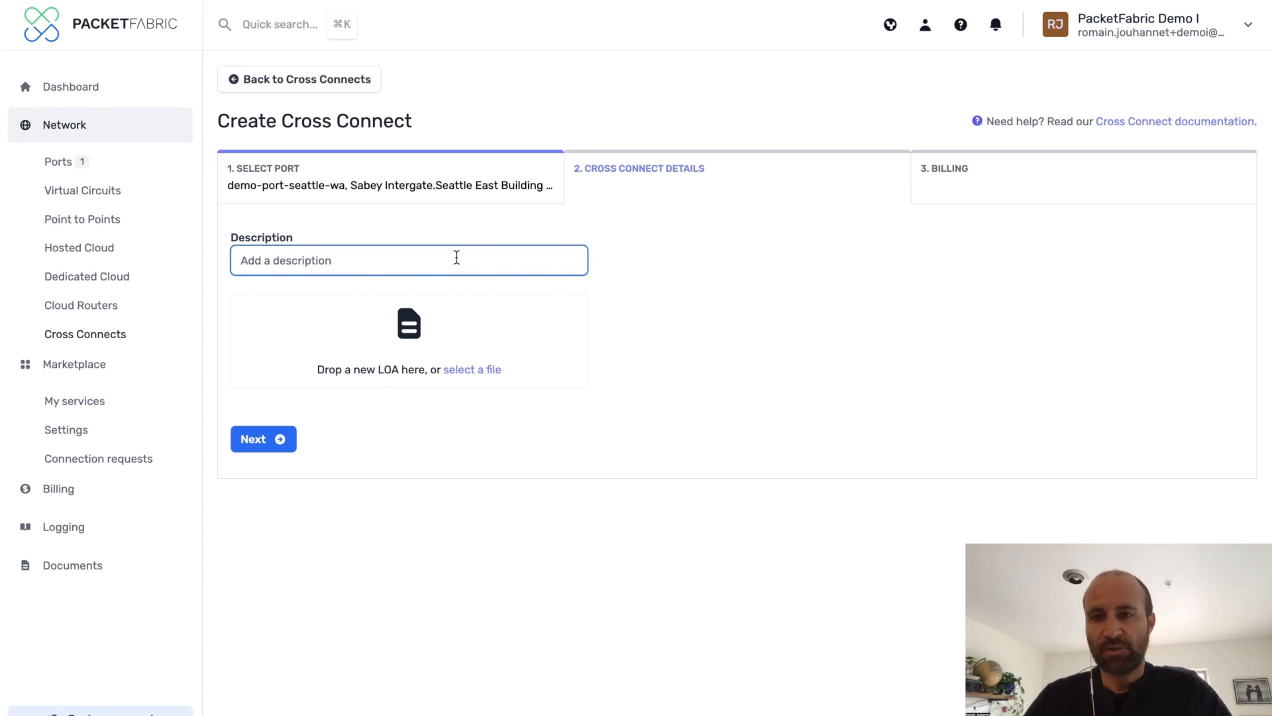
type("demo-port-loa")
Attach the loa_demo.pdf LOA file and place the month-to-month cross connect order
left_click(457, 372)
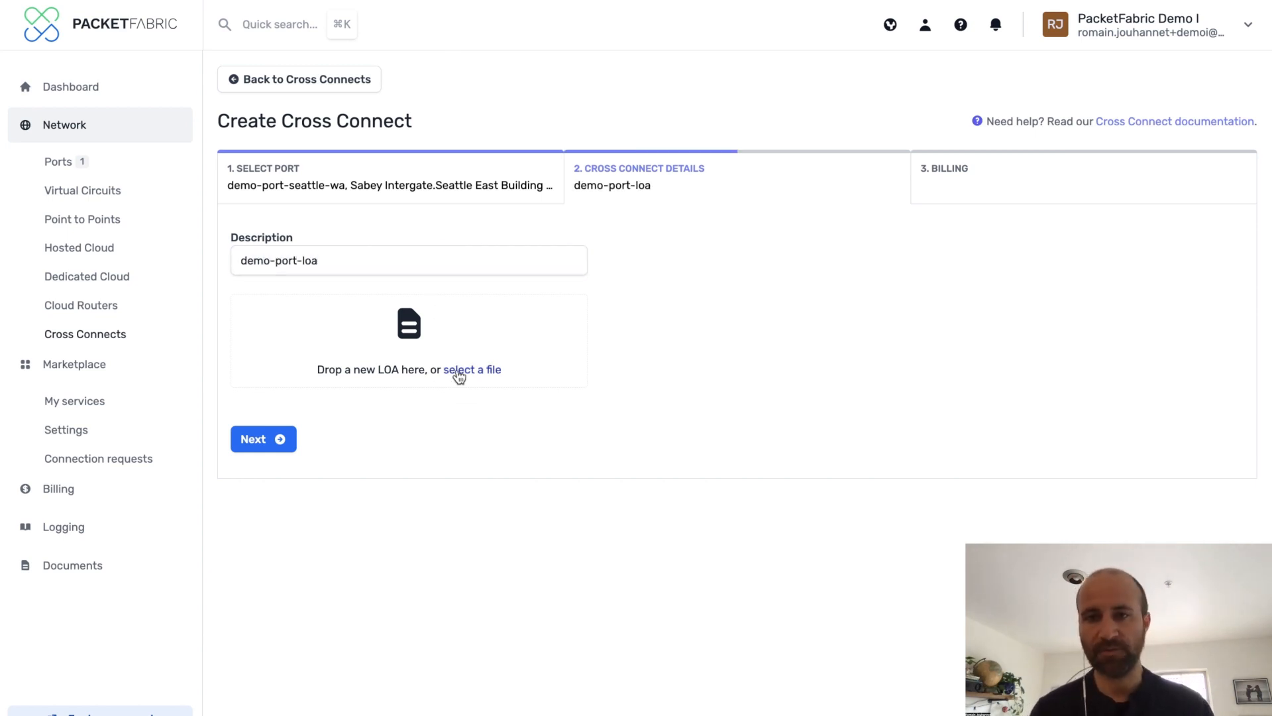
left_click(349, 315)
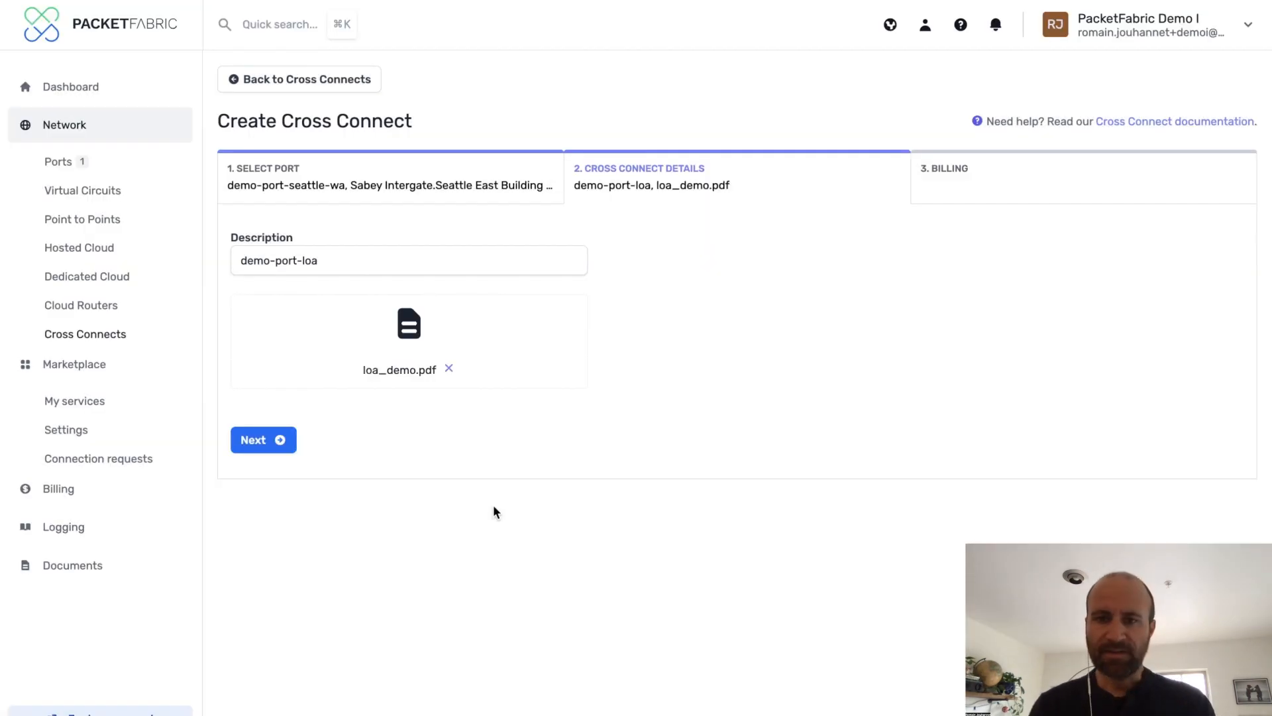
left_click(272, 440)
left_click(295, 634)
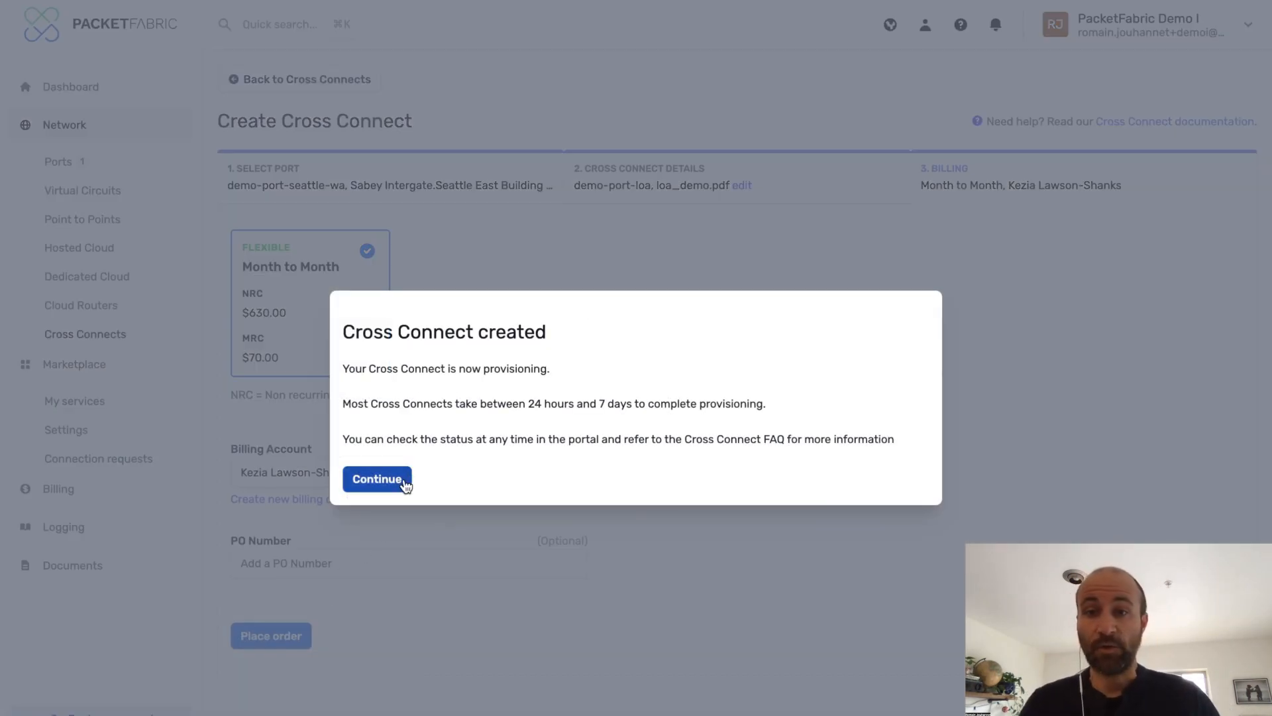
left_click(404, 480)
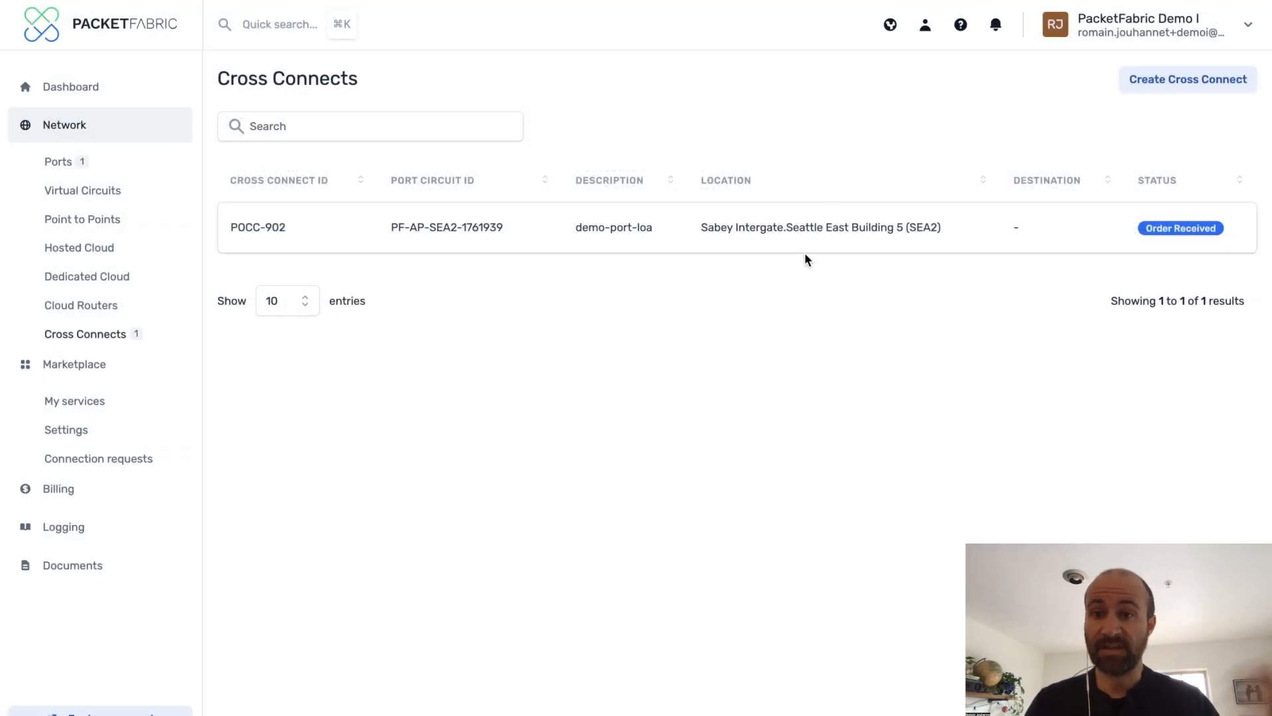
Start a hosted cloud connection to Amazon Web Services using the demo-port-seattle-wa port as source
left_click(825, 227)
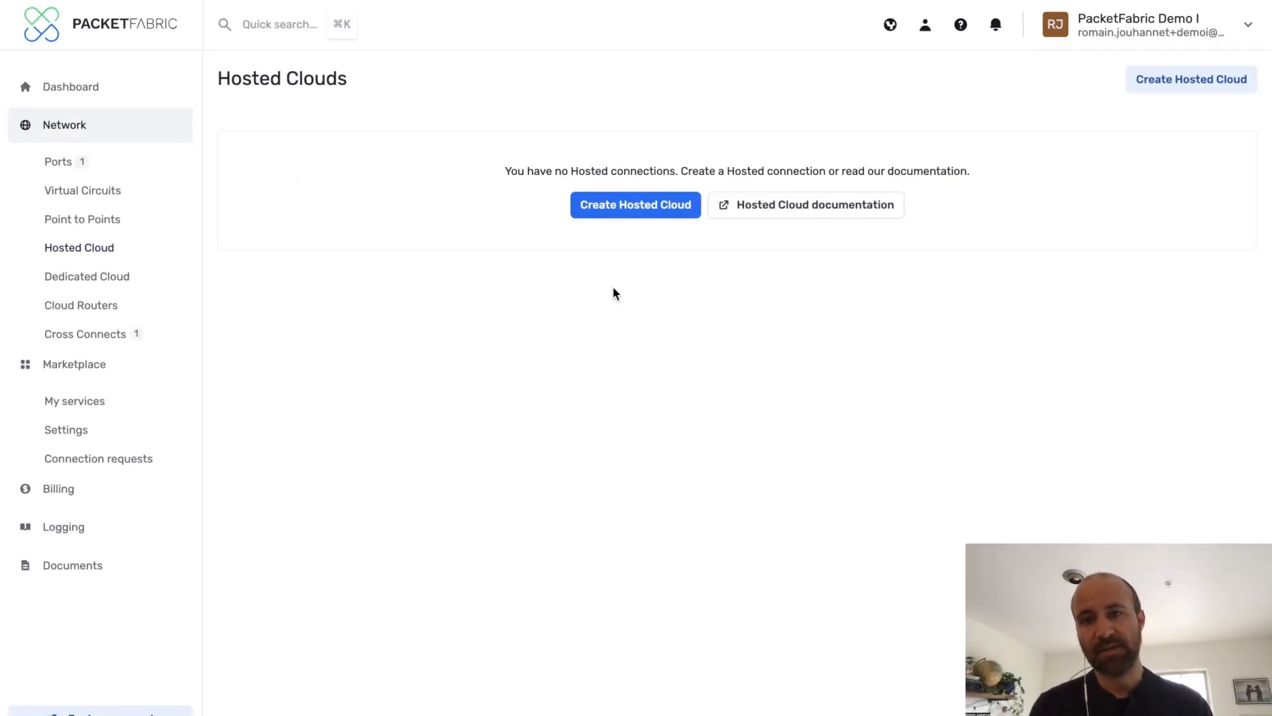
left_click(640, 211)
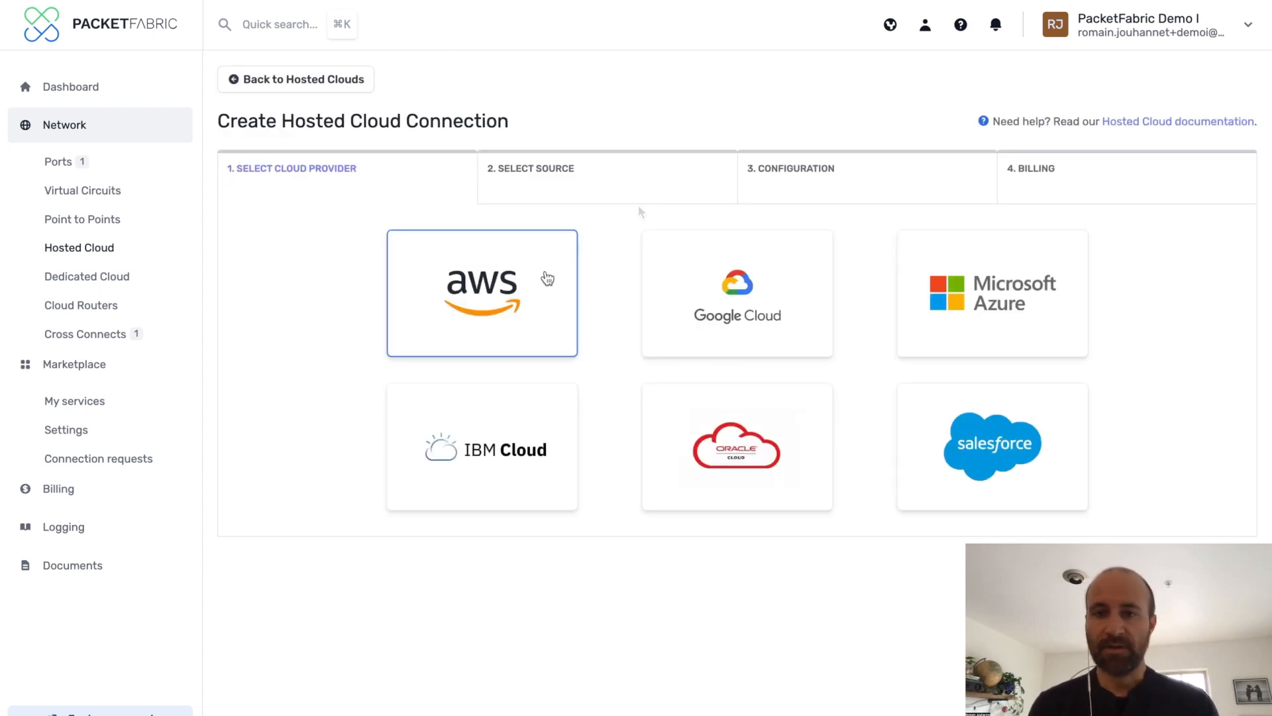
left_click(542, 284)
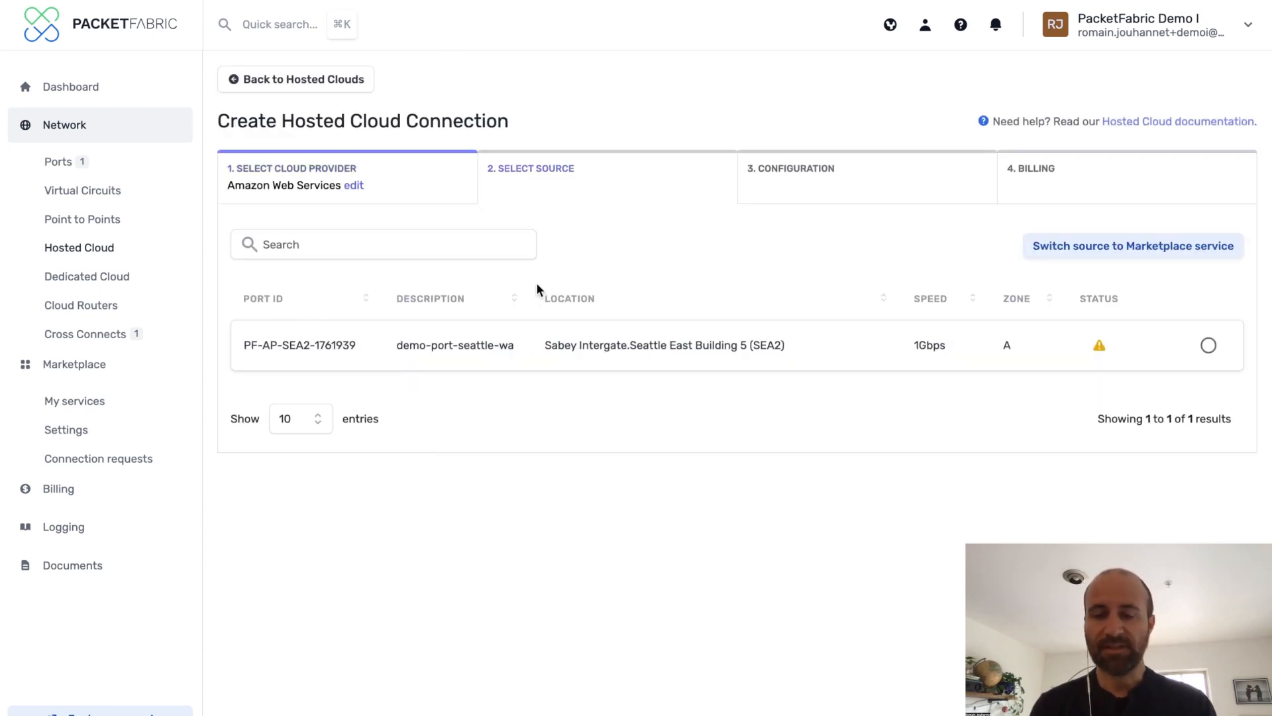
left_click(1207, 344)
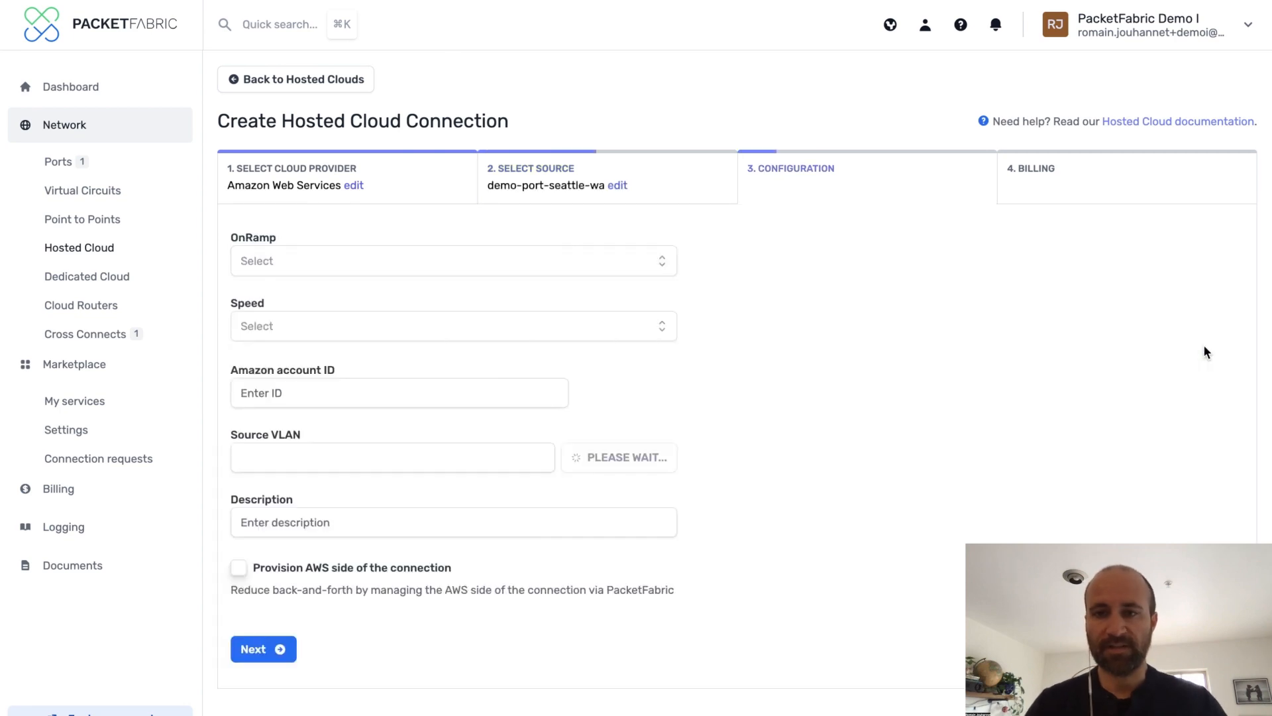
Select the us-west-2 - SEA3 - Equinix SE2 on-ramp and check the zone provisioning notes
left_click(561, 259)
type("sea")
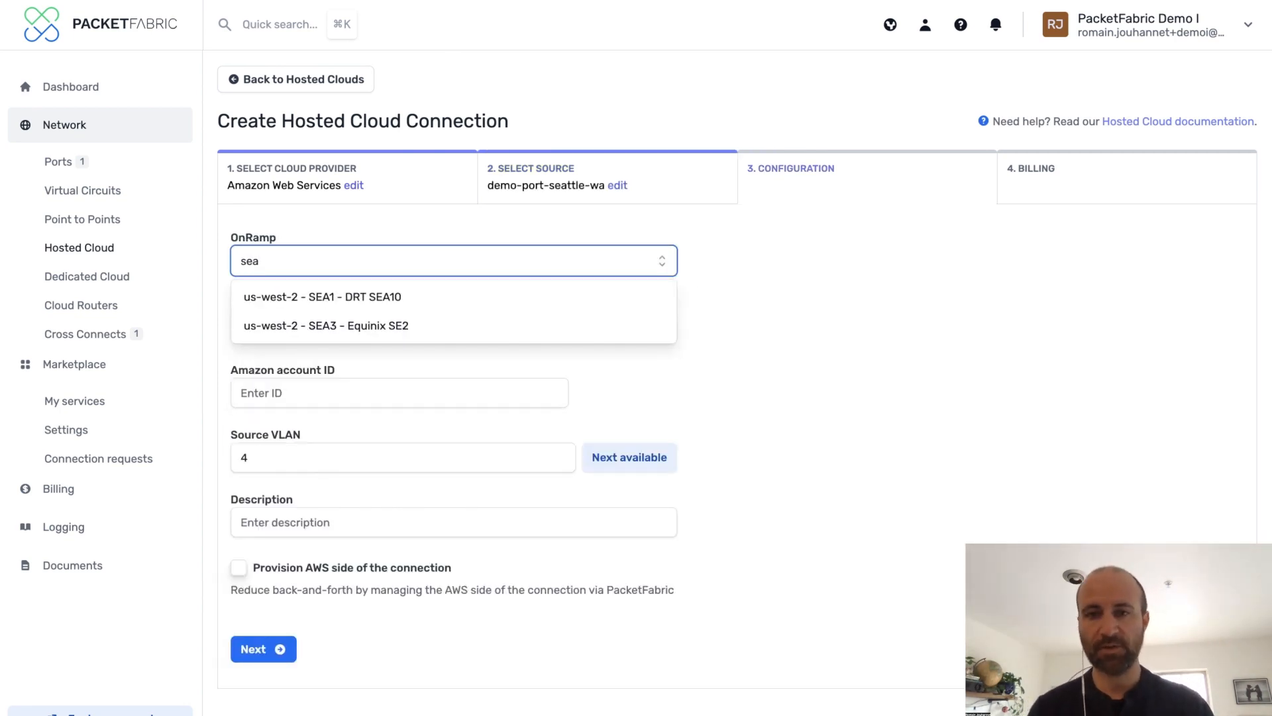
left_click(485, 326)
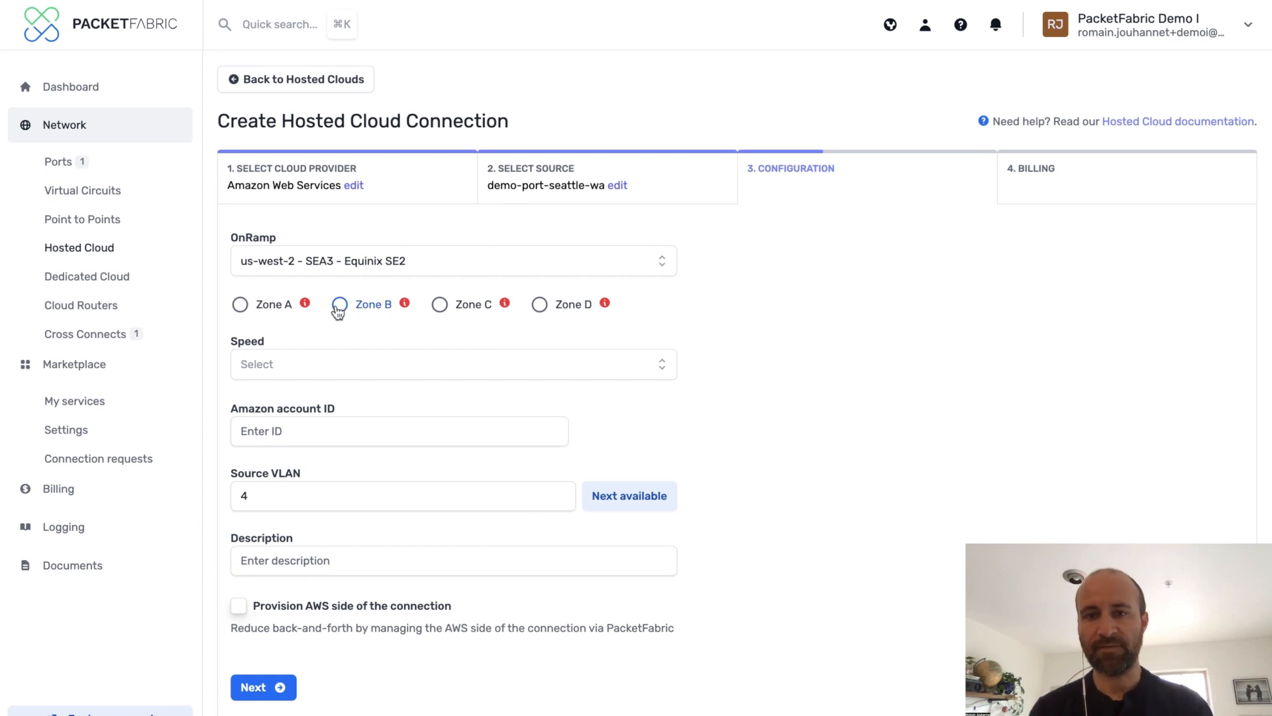
mouse_move(307, 305)
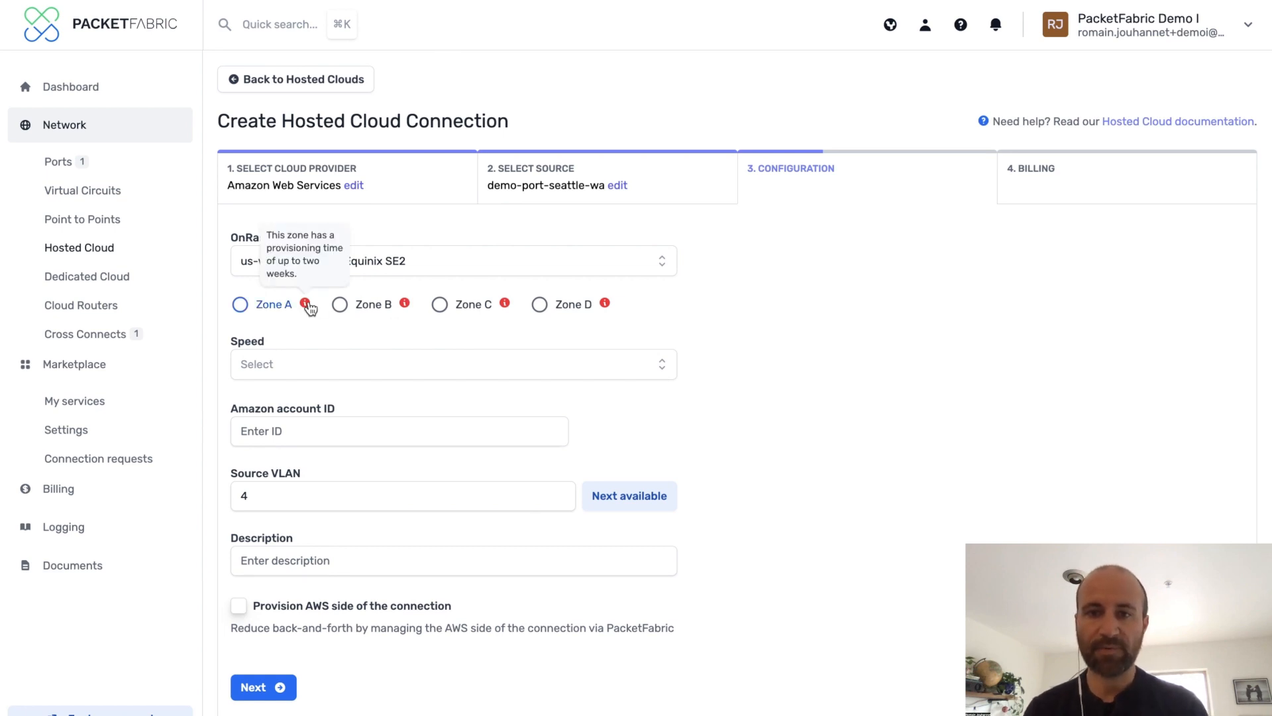
Change the on-ramp to us-west-2 - PDX2 - Edgeconnex POR01 and choose Zone A
left_click(394, 260)
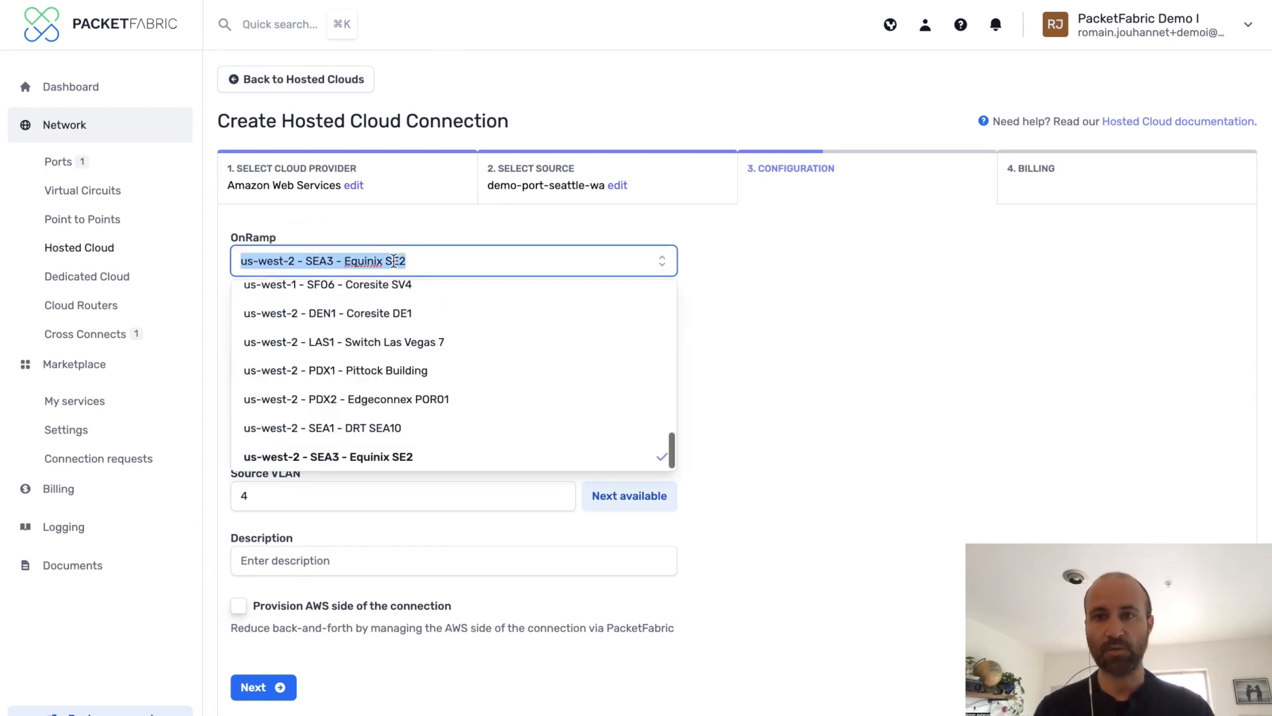
type("pdx")
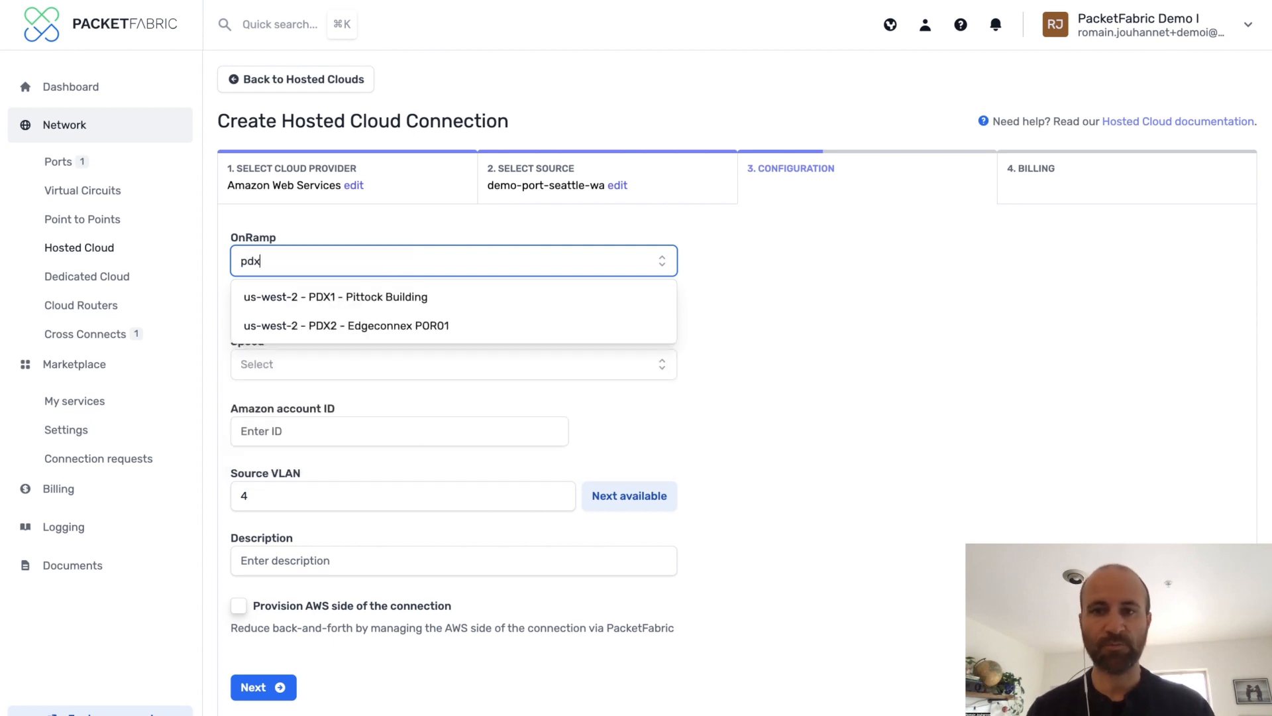
left_click(332, 331)
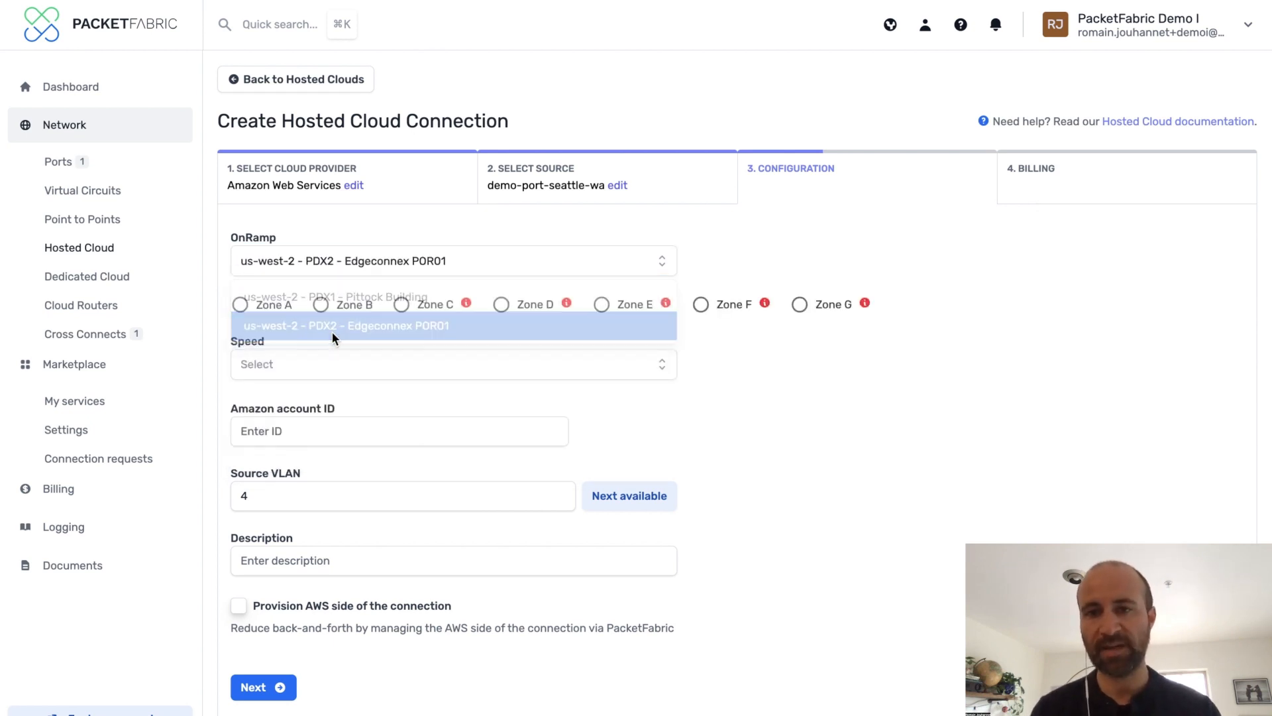
left_click(240, 305)
Set the connection speed to 500Mbps and paste the Amazon account ID
left_click(345, 379)
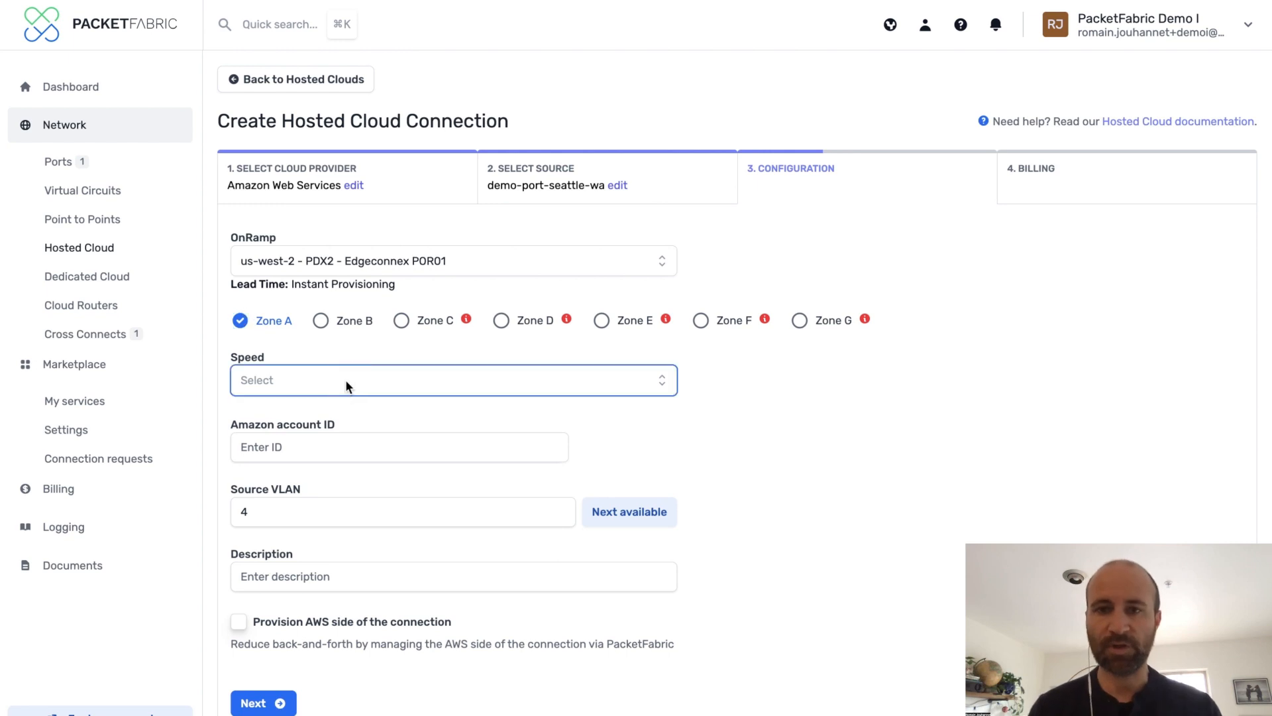
left_click(345, 556)
left_click(344, 454)
key("super+v")
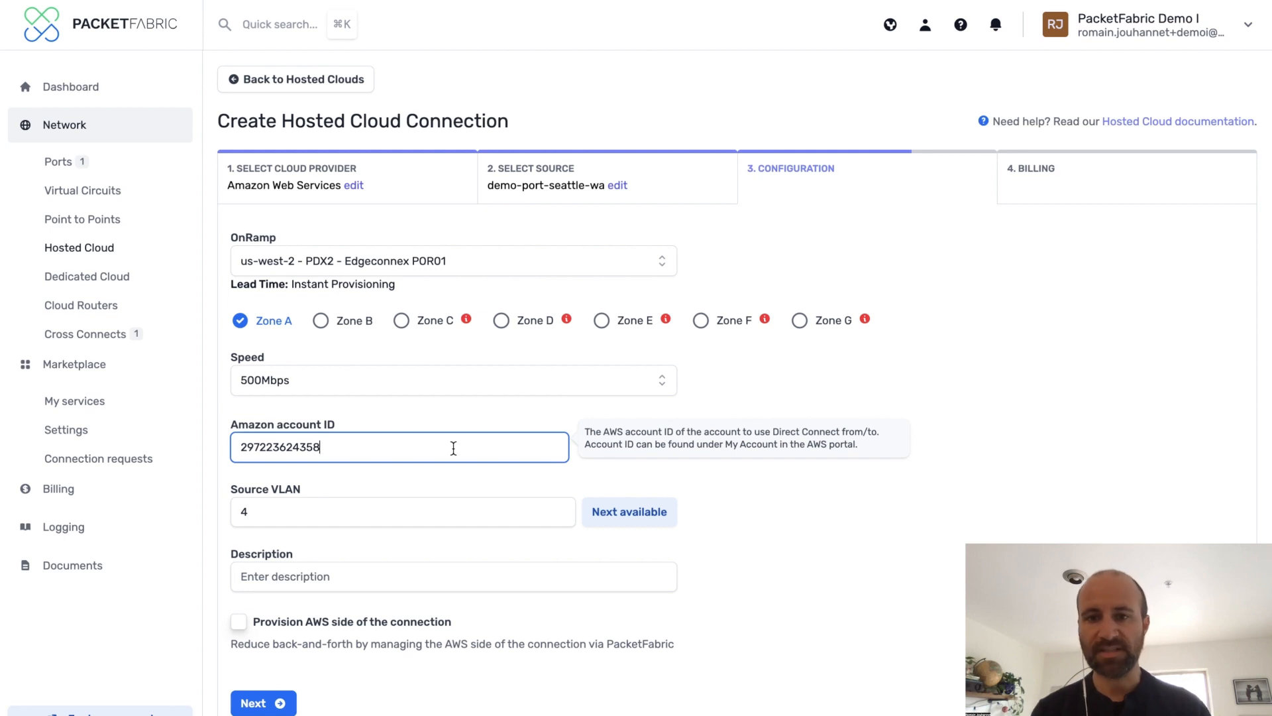
Describe the connection as demo-hosted-cloud-aws and enable provisioning the AWS side of the connection
left_click(339, 578)
type("demo-")
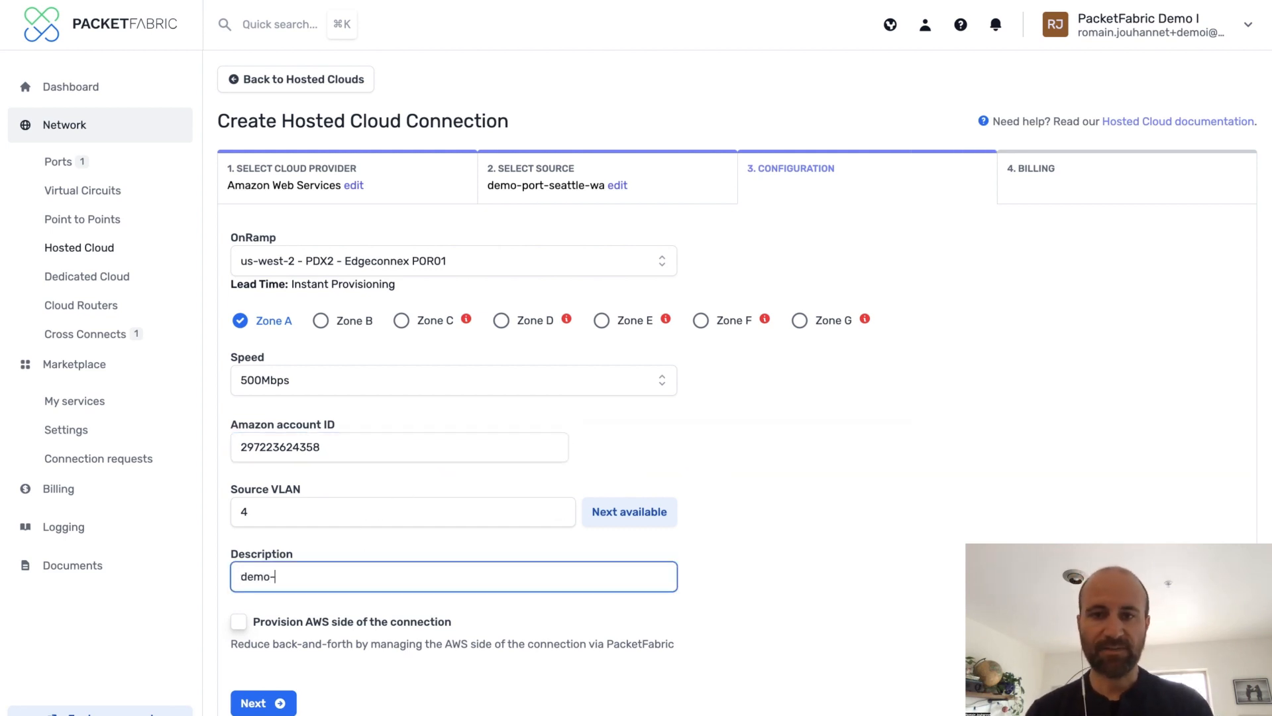
type("hosted-cloud-aws")
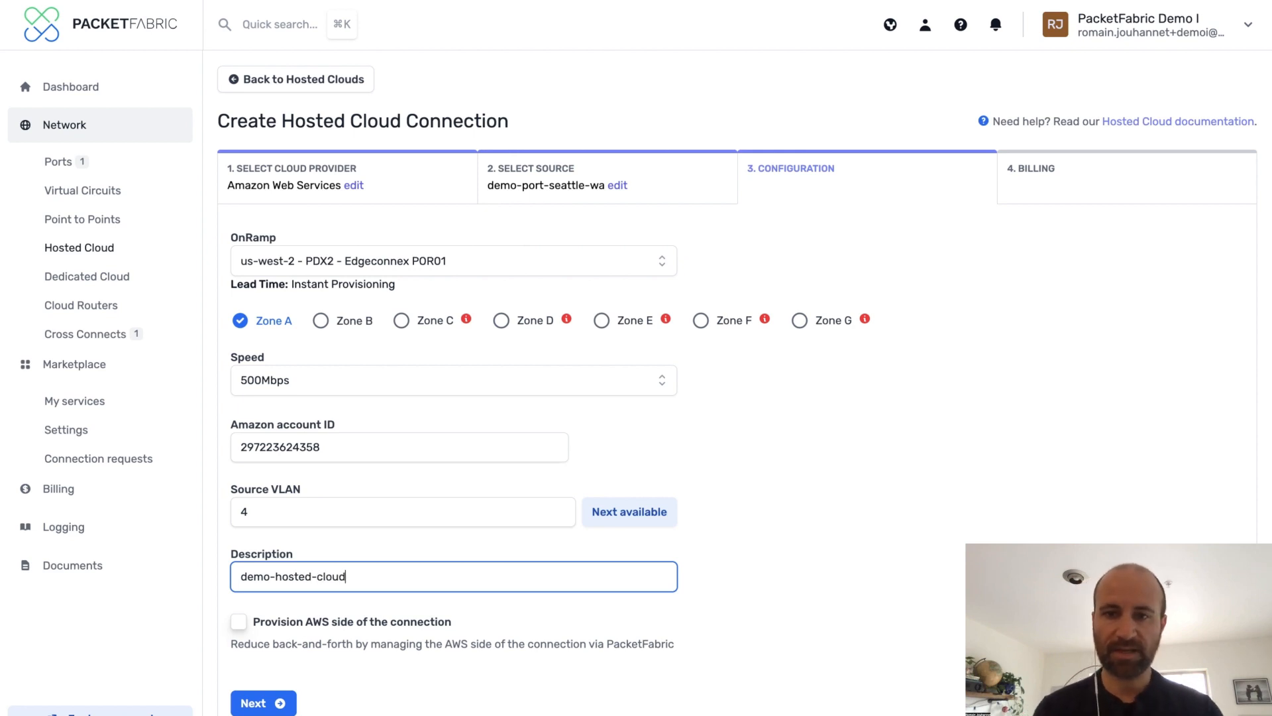
left_click(237, 623)
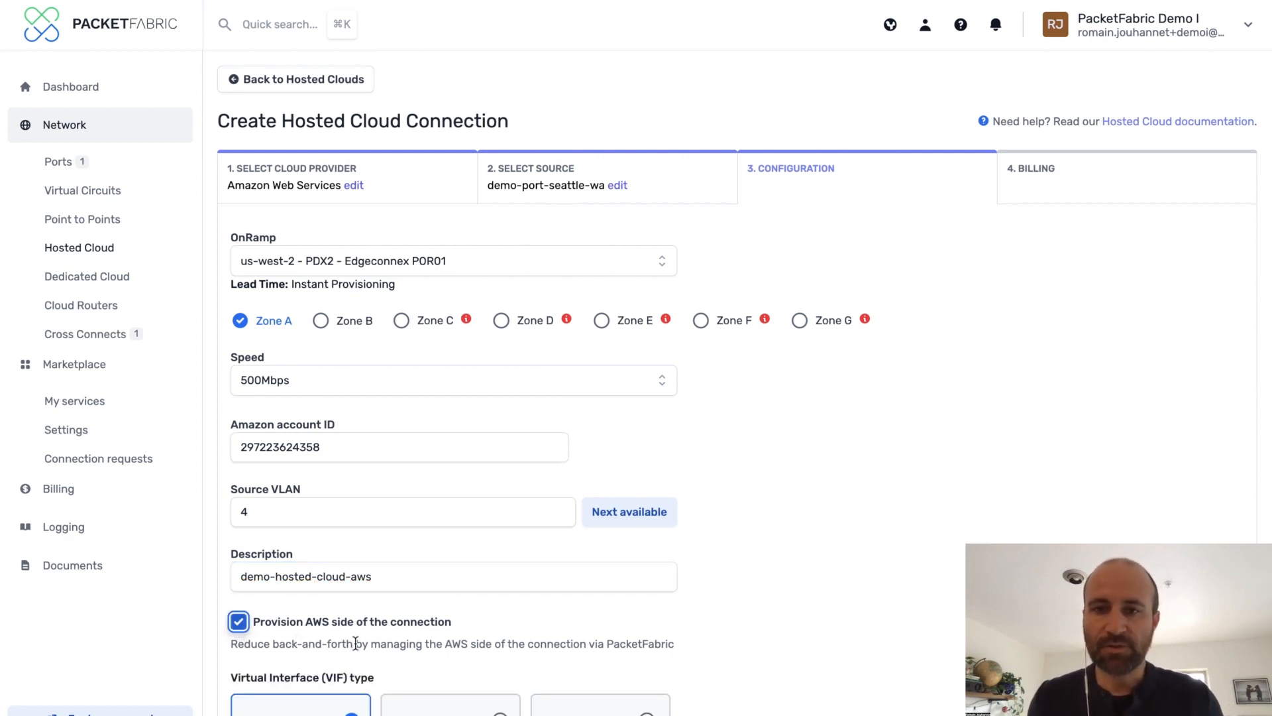
scroll(354, 639, "down", 2)
scroll(355, 641, "down", 2)
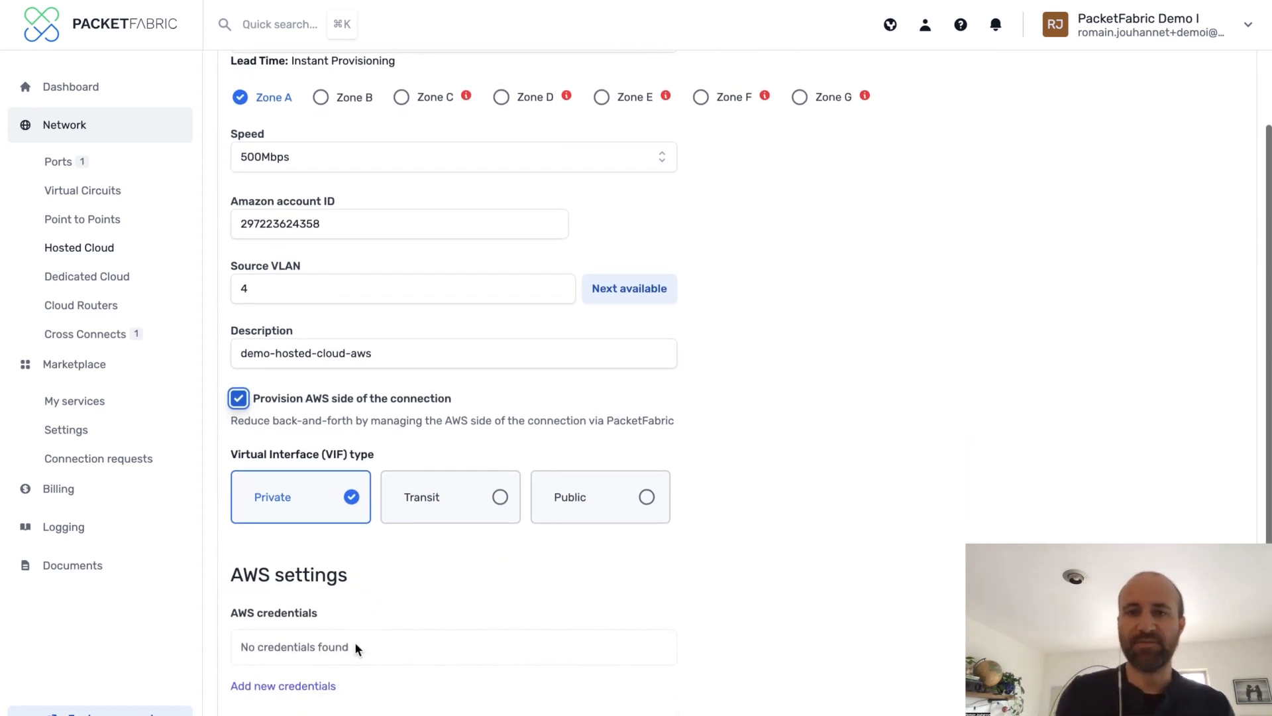
scroll(355, 641, "down", 4)
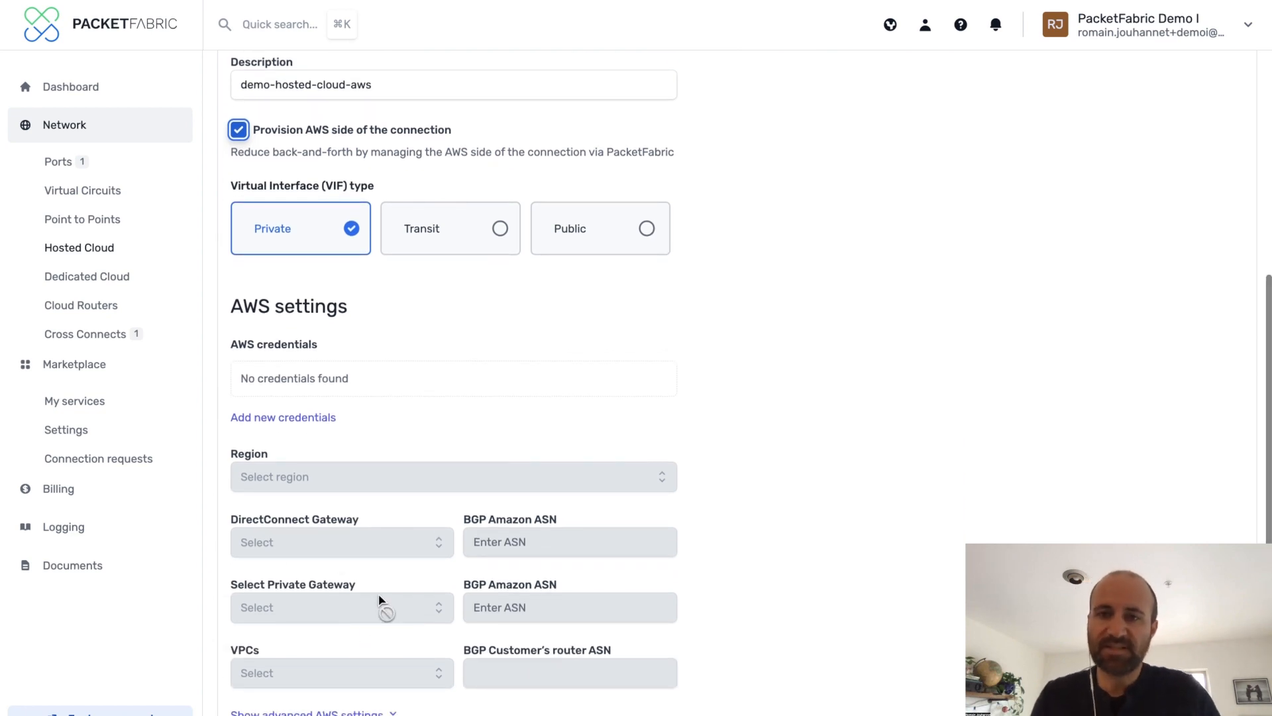
Start adding new AWS credentials and describe them as demo-credentials
left_click(320, 424)
left_click(416, 386)
type("demo-credentials")
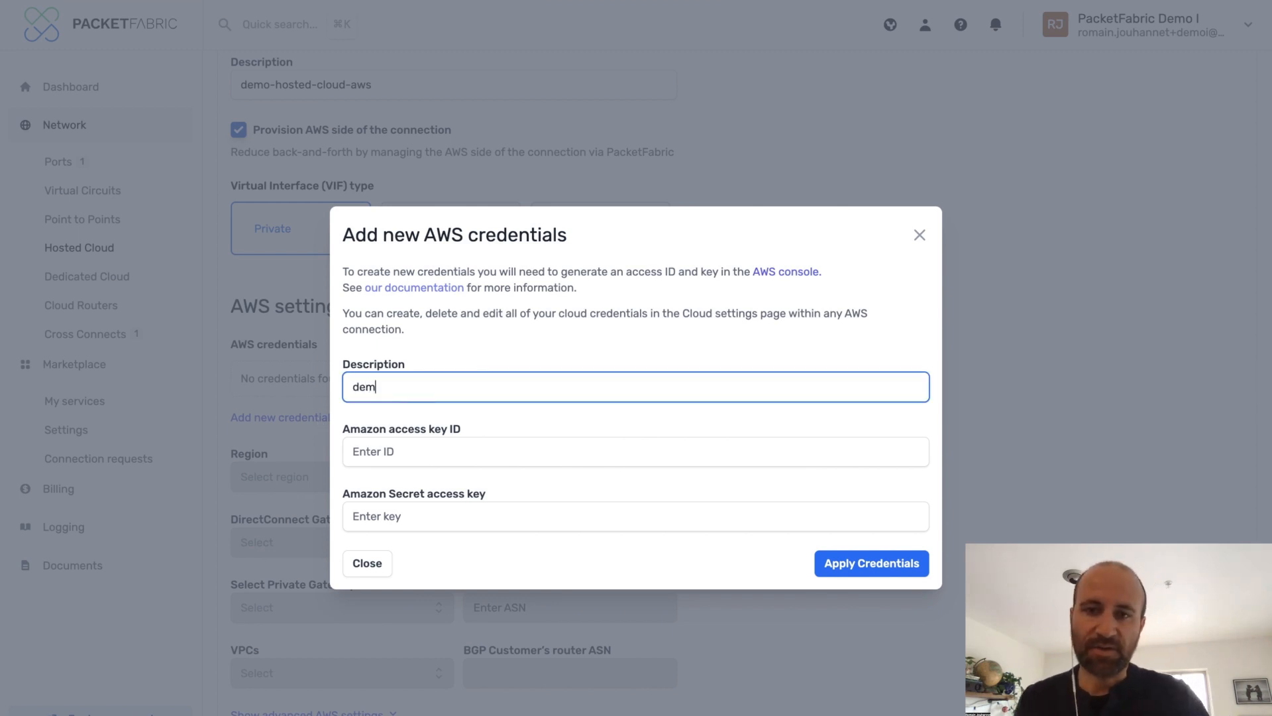
Switch to the AWS IAM console and start creating an access key for demo-user with the Other use case
left_click(500, 450)
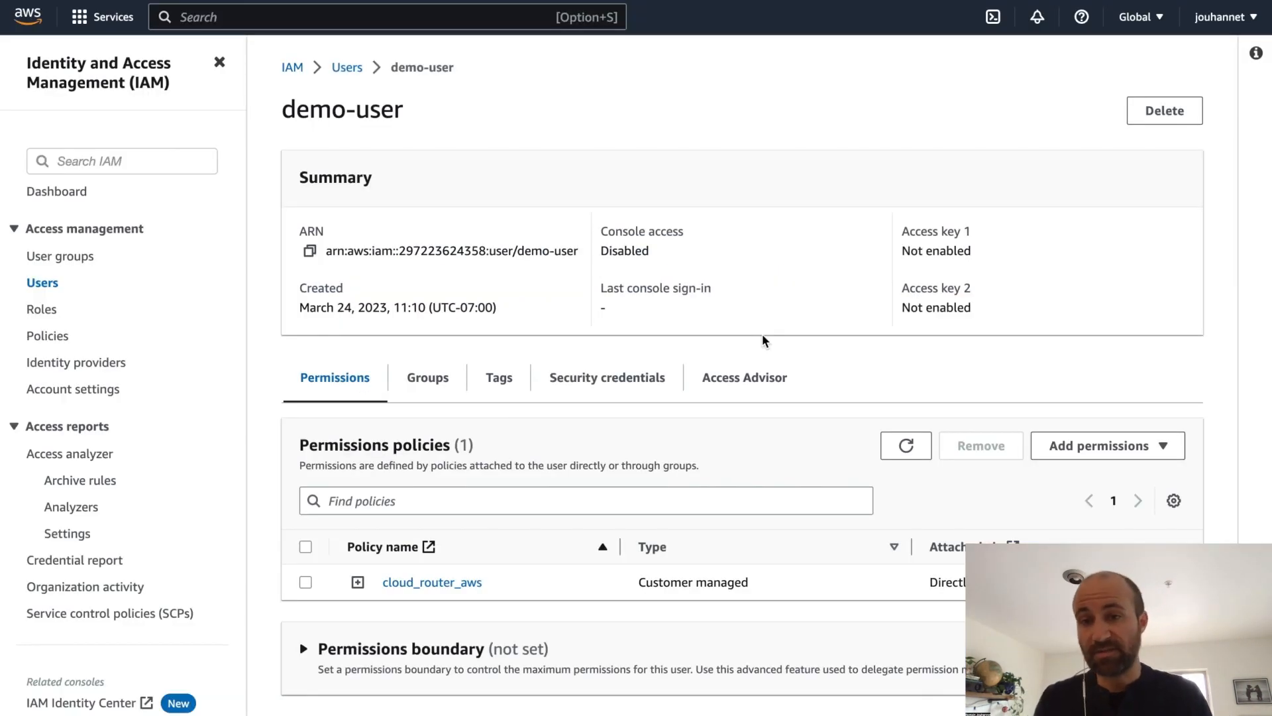
left_click(616, 377)
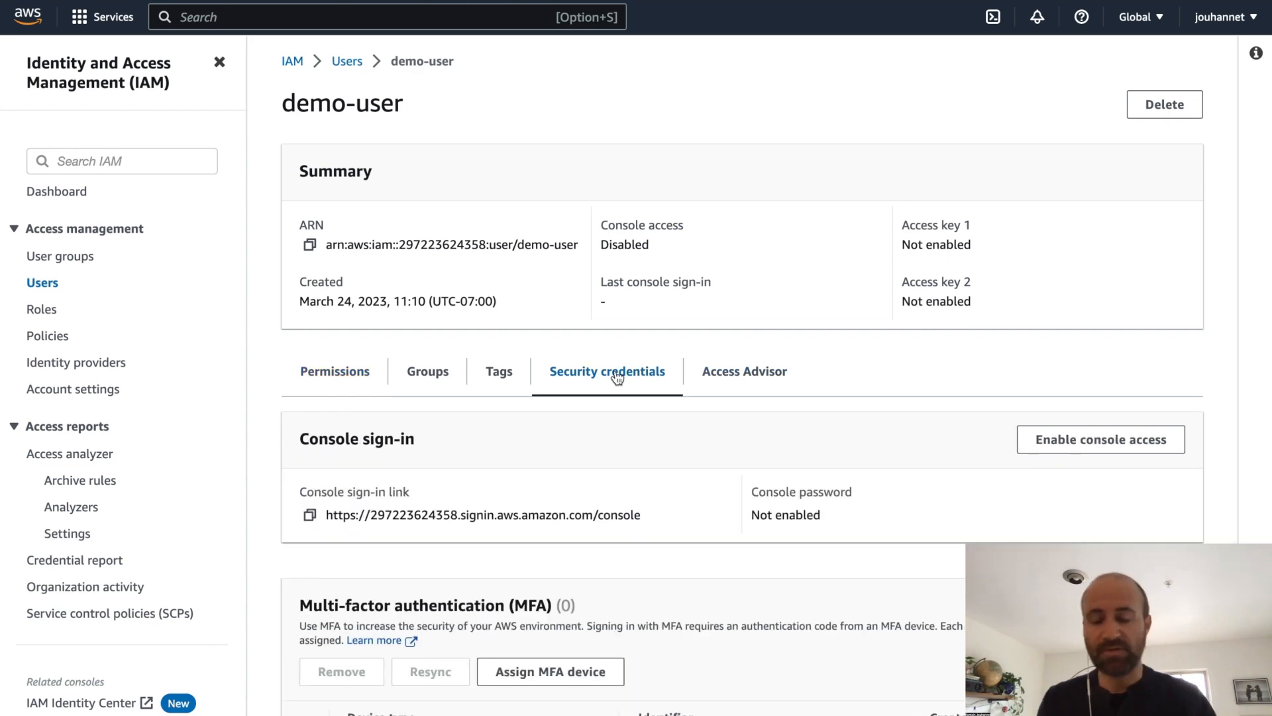
scroll(626, 417, "down", 5)
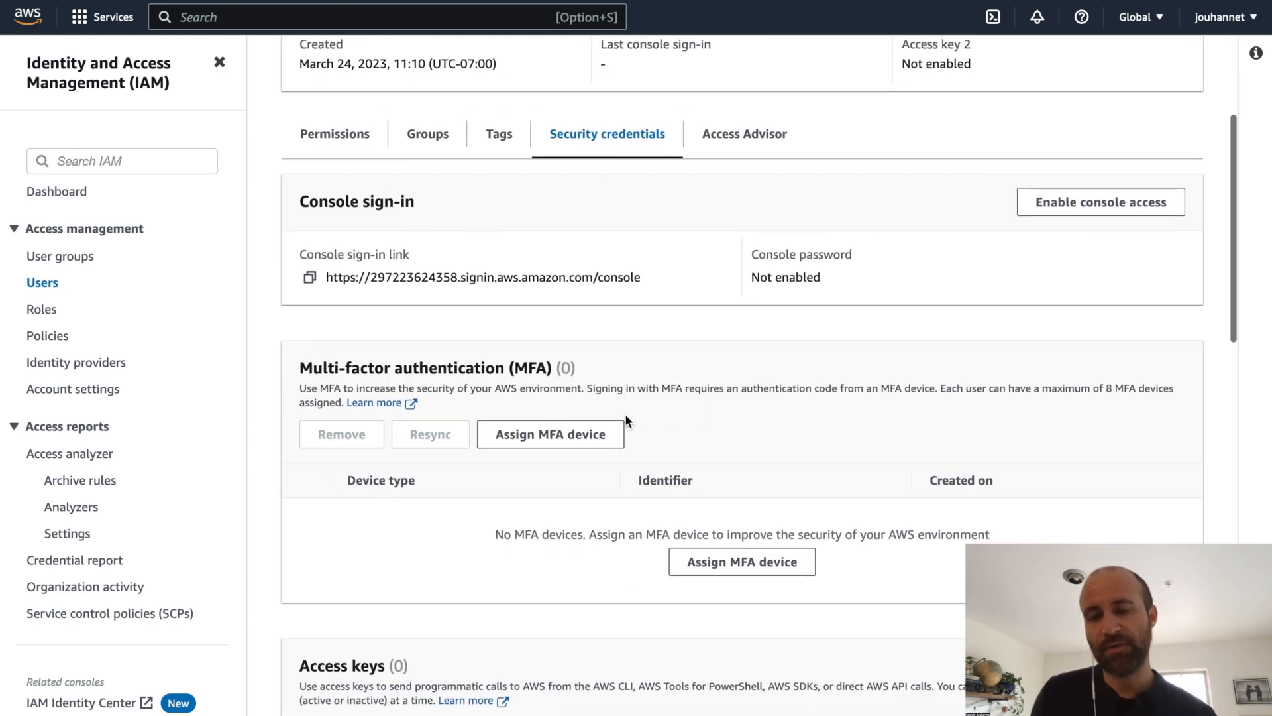
scroll(626, 422, "down", 3)
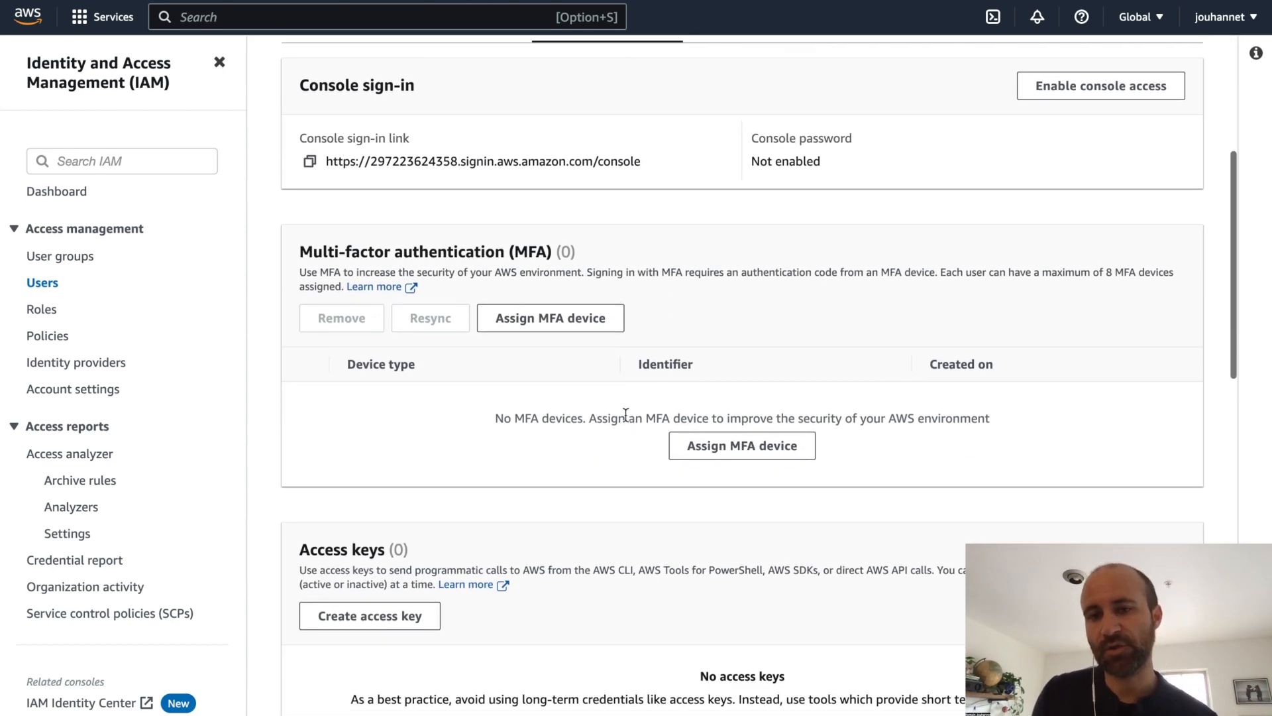
left_click(413, 616)
left_click(398, 647)
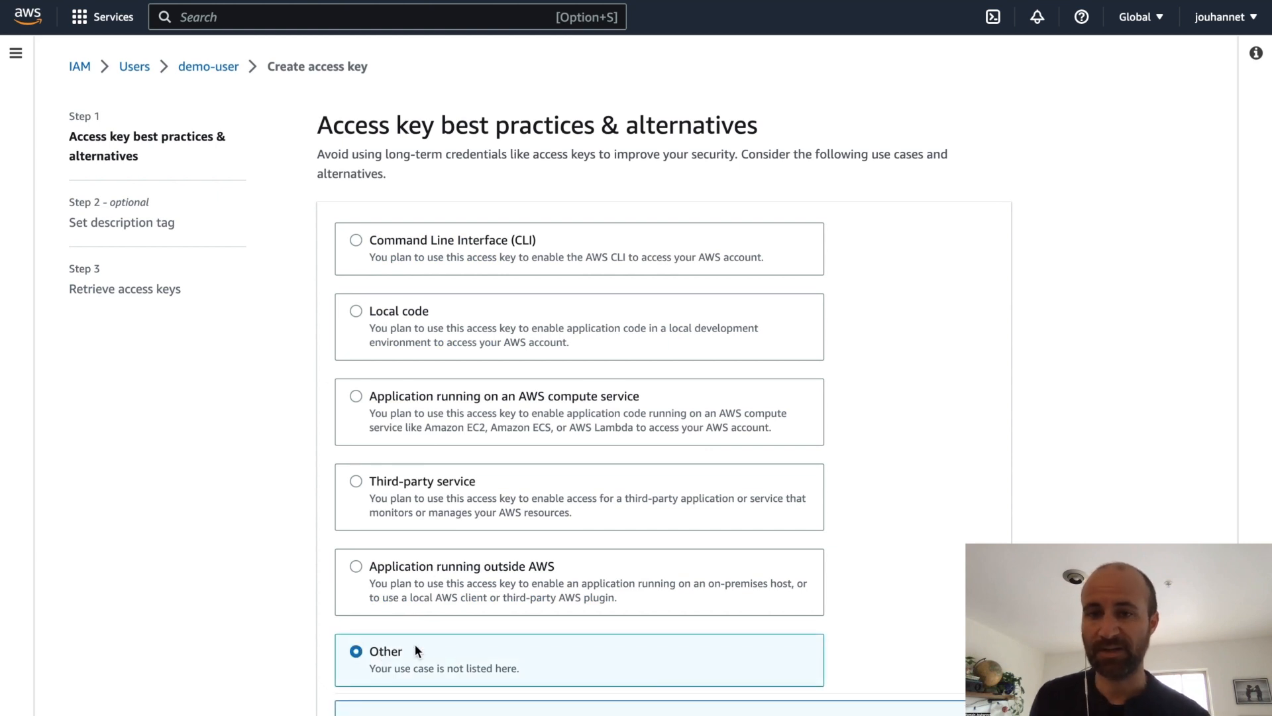
Tag the access key with the description demo-access-key and create it
scroll(431, 647, "down", 2)
scroll(451, 649, "down", 2)
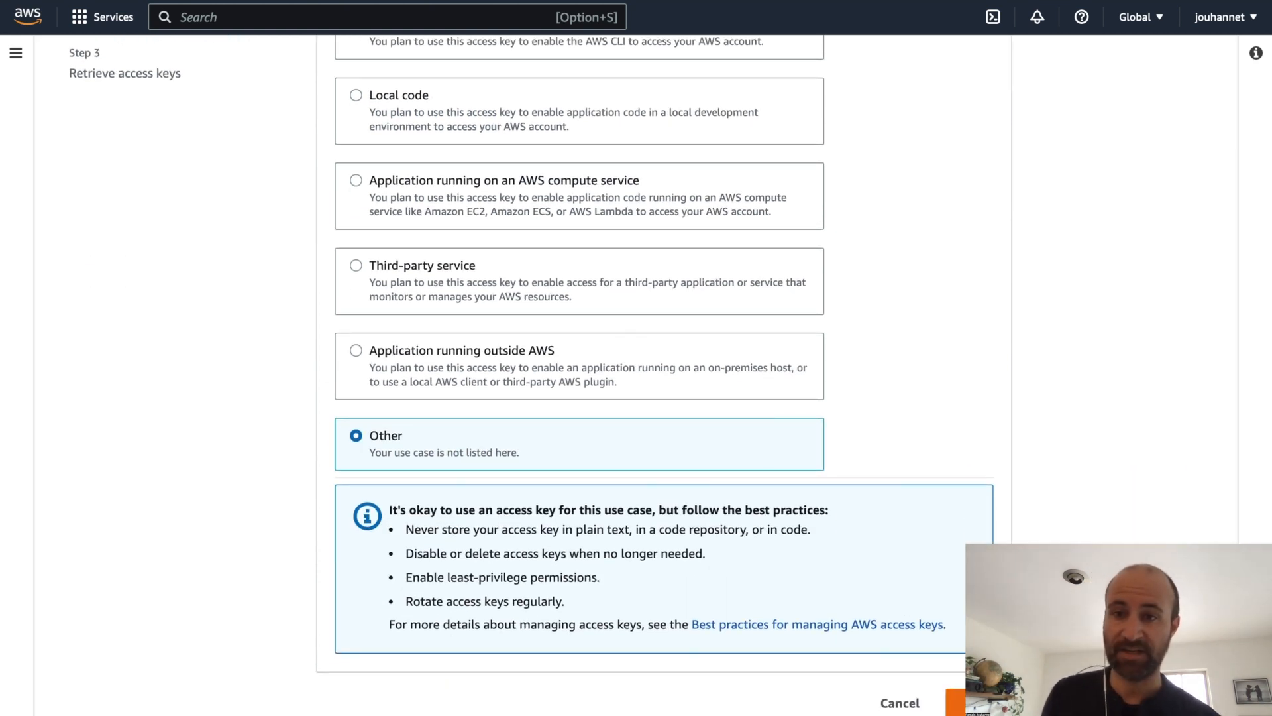
left_click(959, 699)
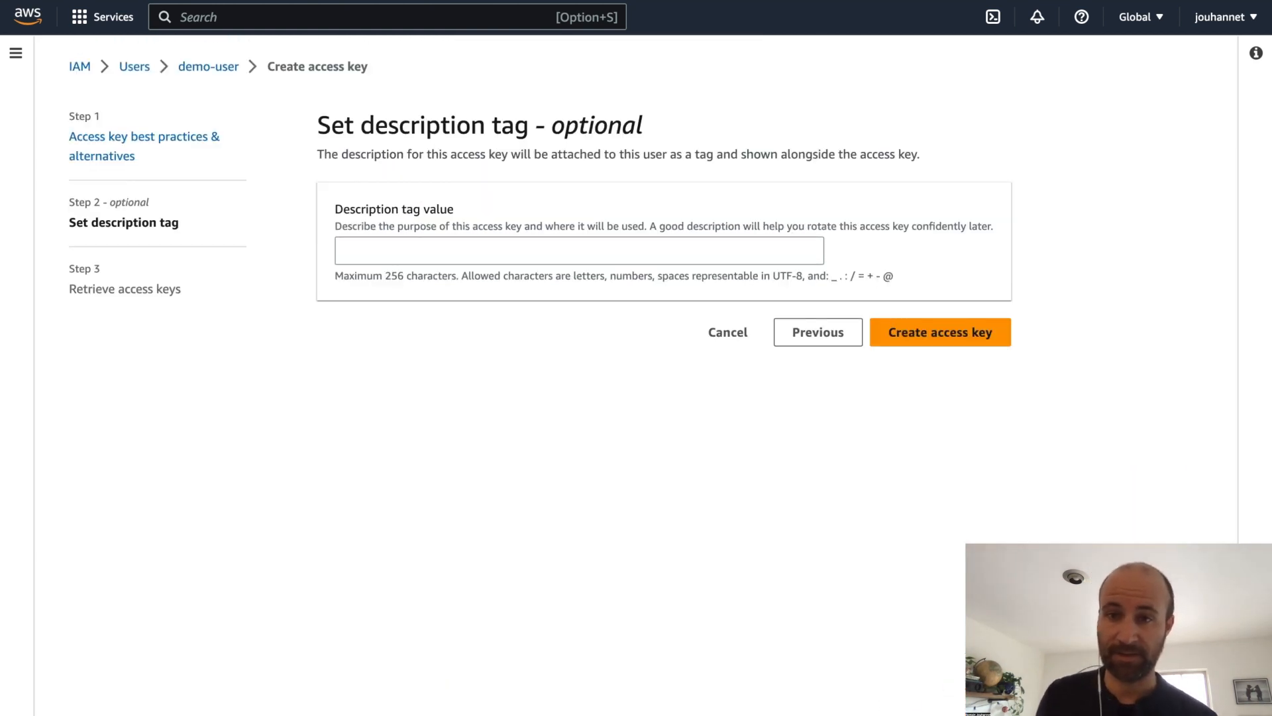
left_click(664, 249)
type("demo-access")
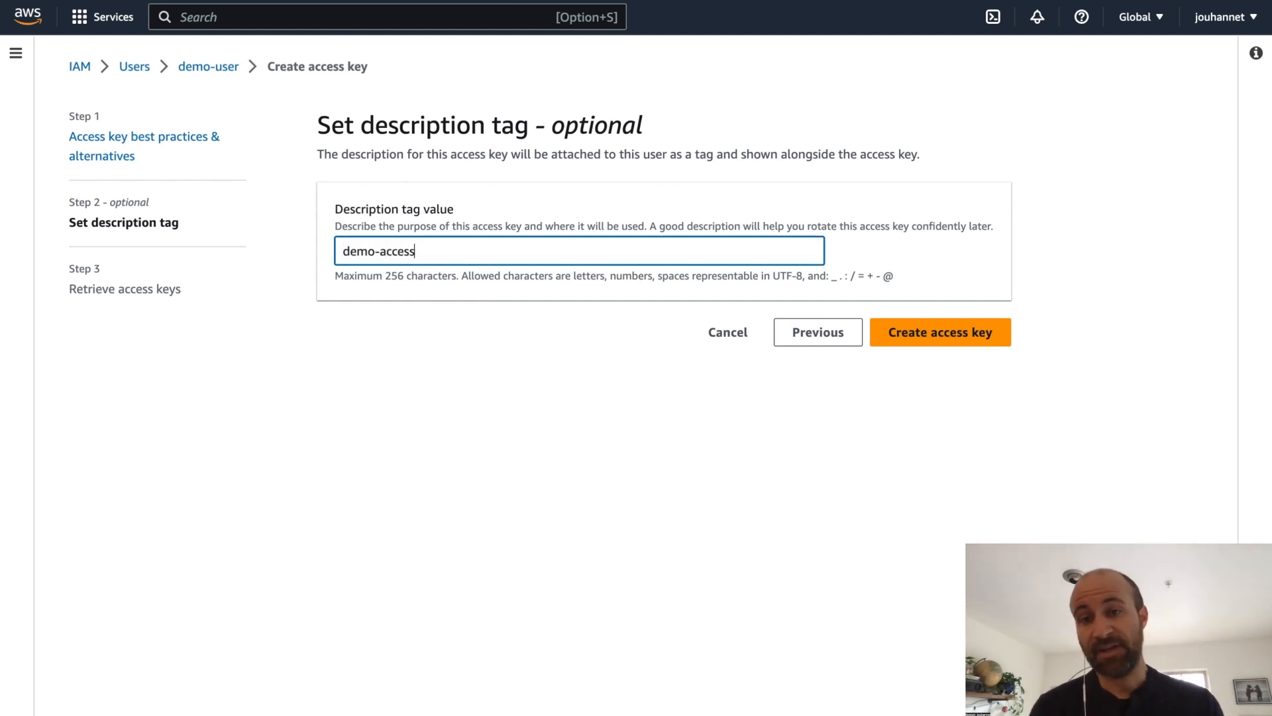
type("-key")
left_click(948, 333)
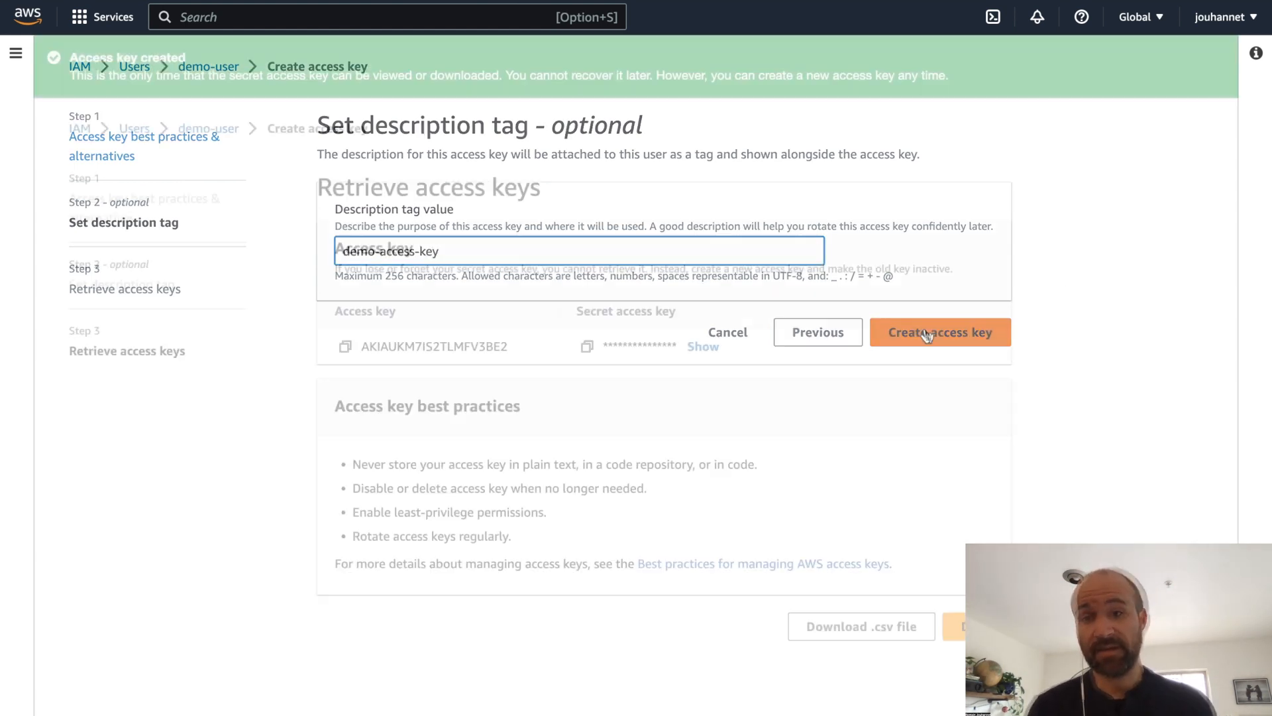
Copy the new access key ID and secret access key into the credentials dialog and apply them
left_click(344, 345)
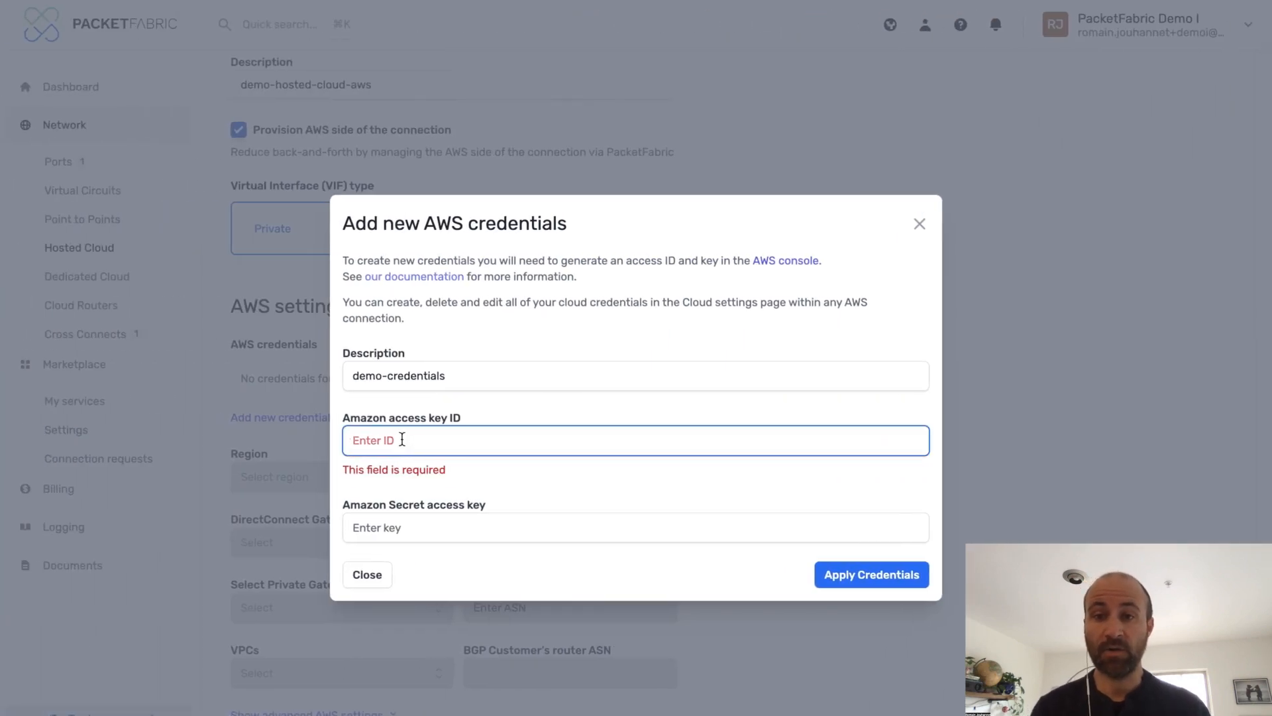
key("super+v")
left_click(587, 347)
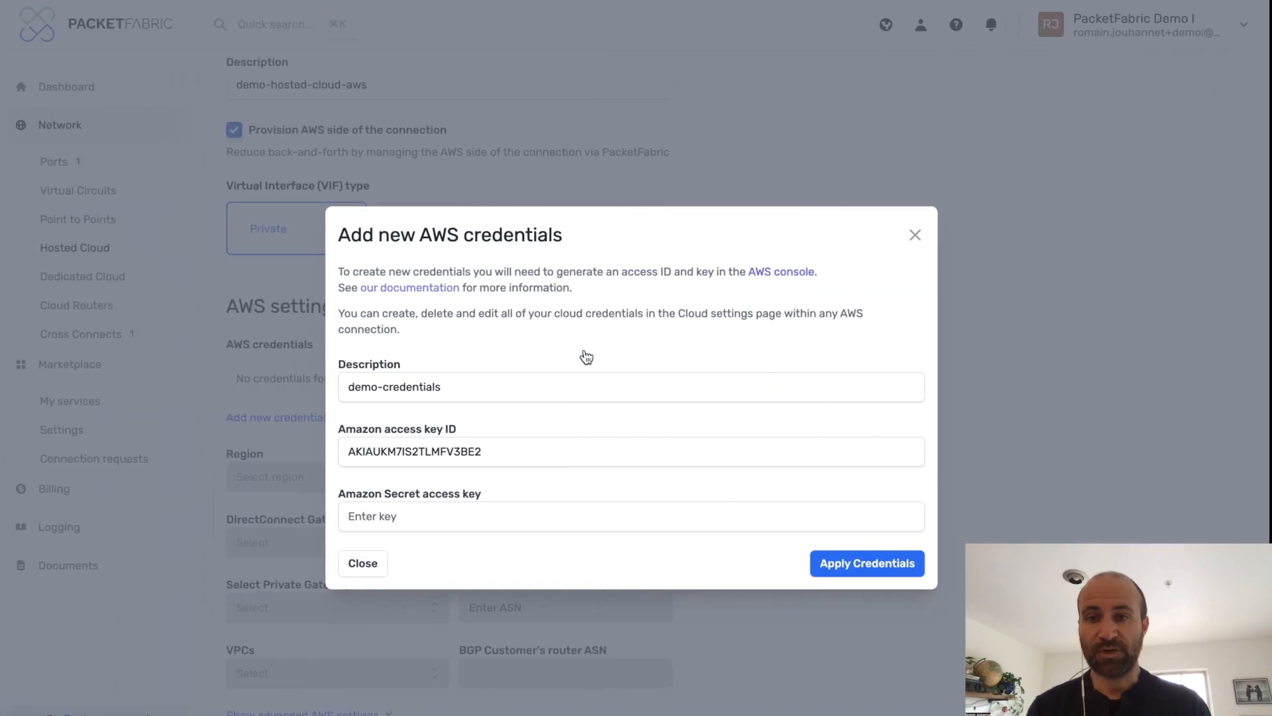
key("super+v")
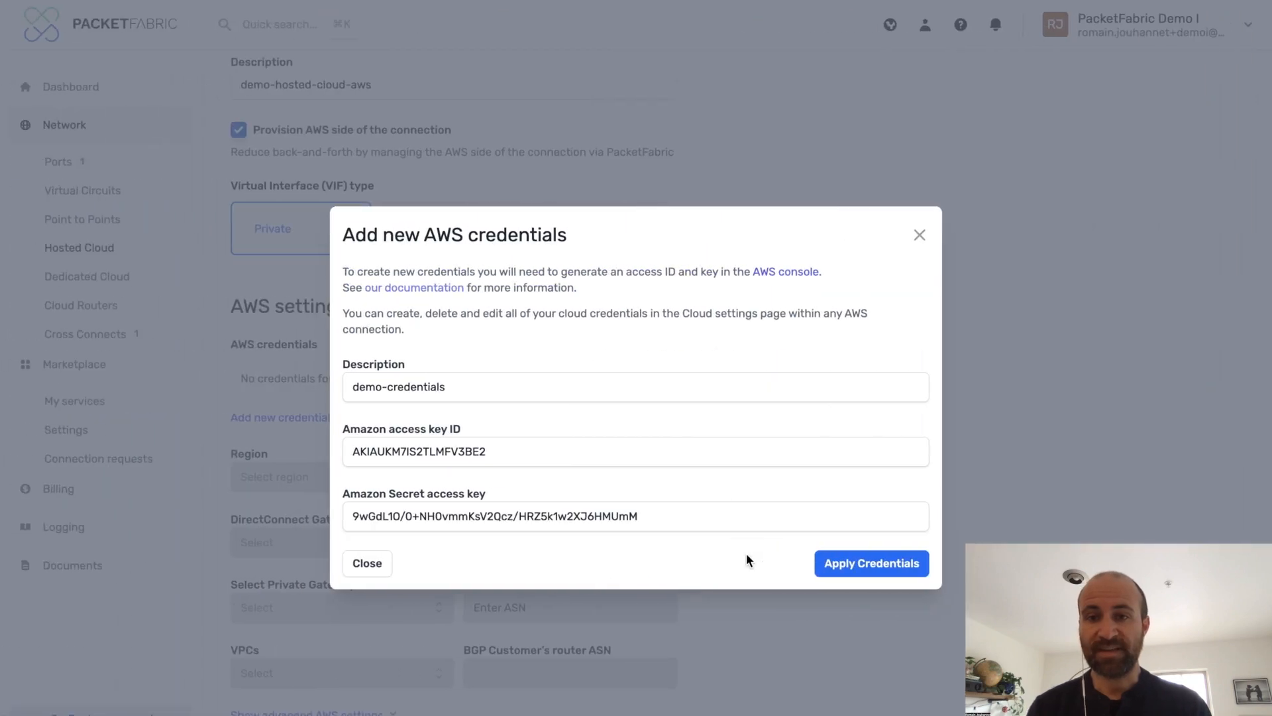
left_click(869, 564)
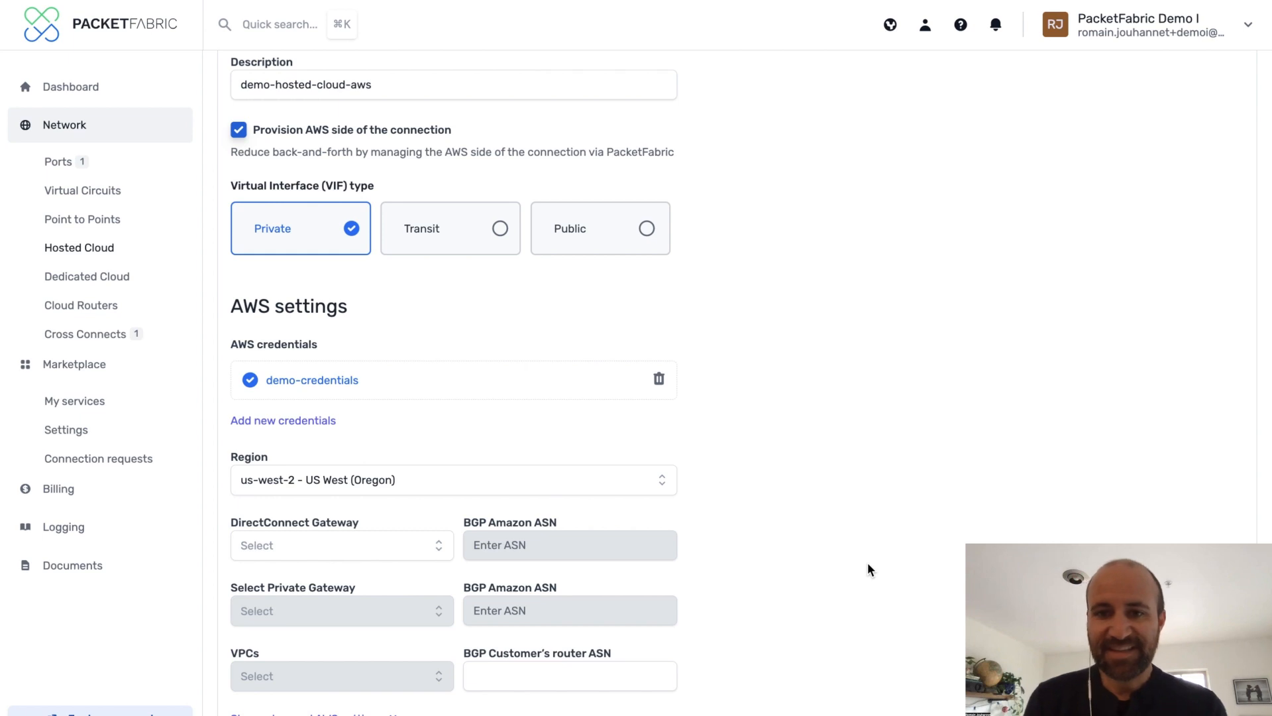
Keep the us-west-2 region and create a new DirectConnect gateway named demo-direct-connect-gw
left_click(479, 473)
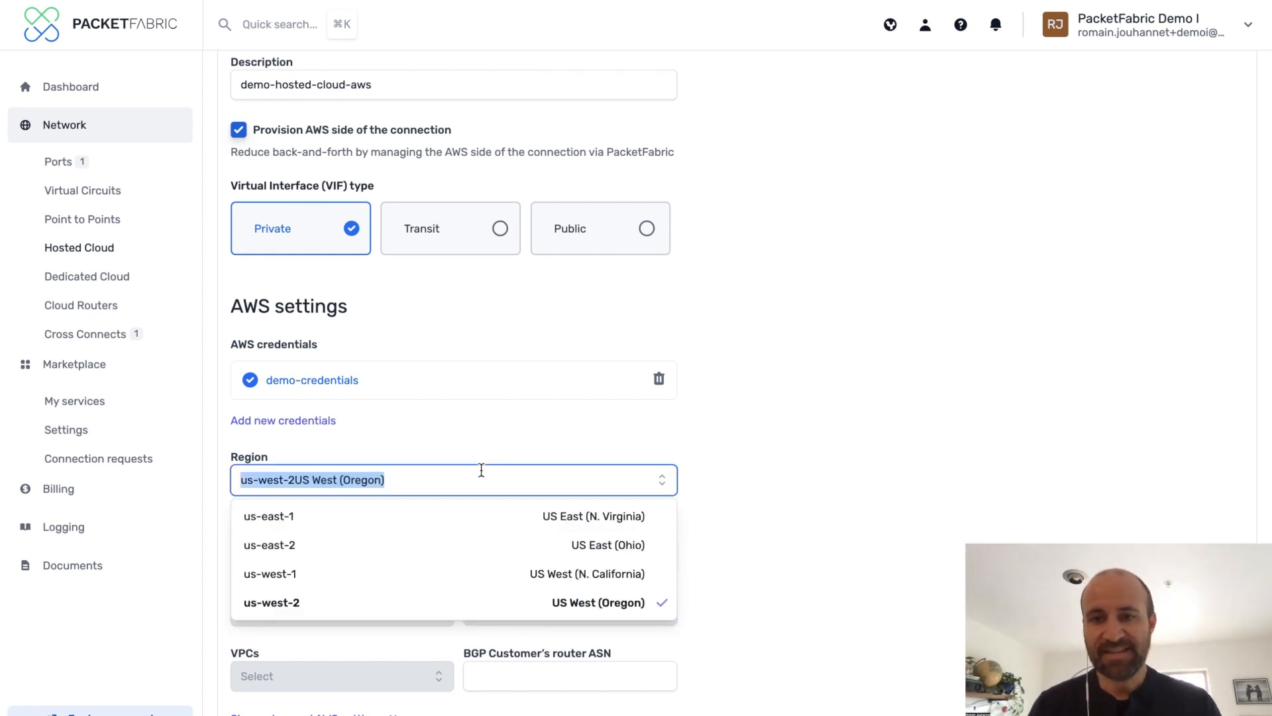
left_click(723, 463)
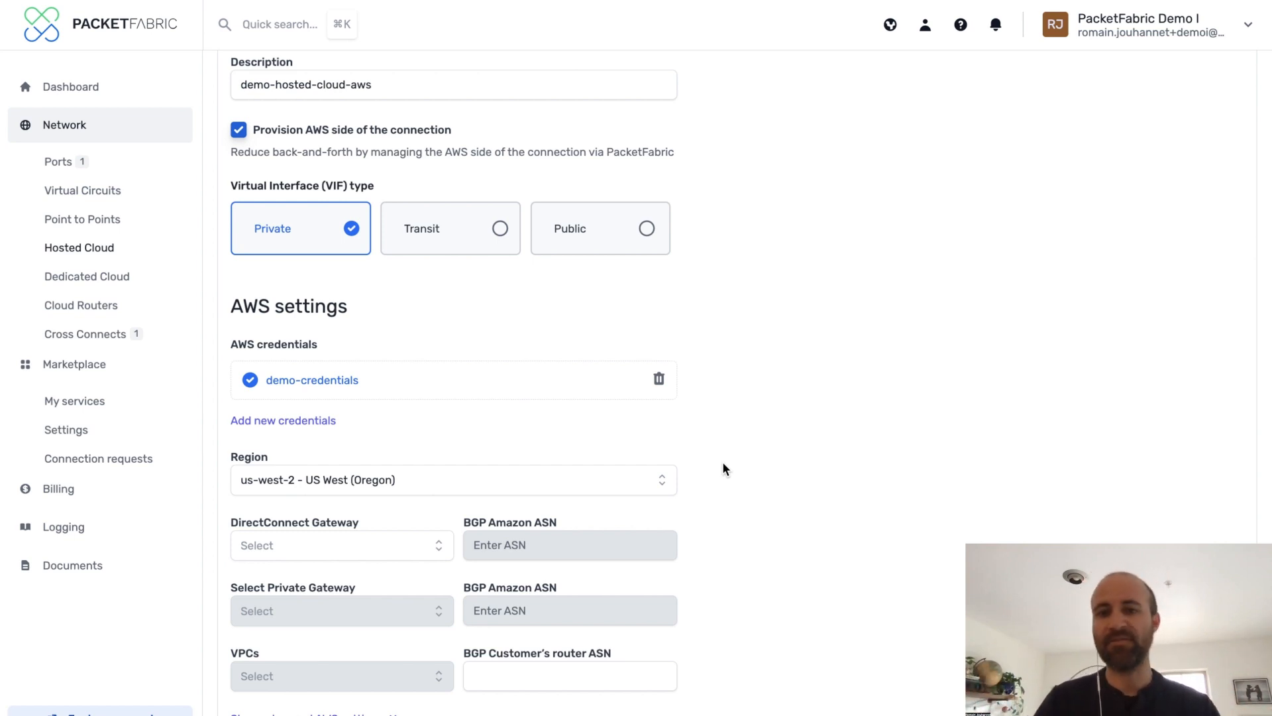
left_click(437, 545)
left_click(383, 579)
left_click(430, 411)
type("demo-direct-connect-gw")
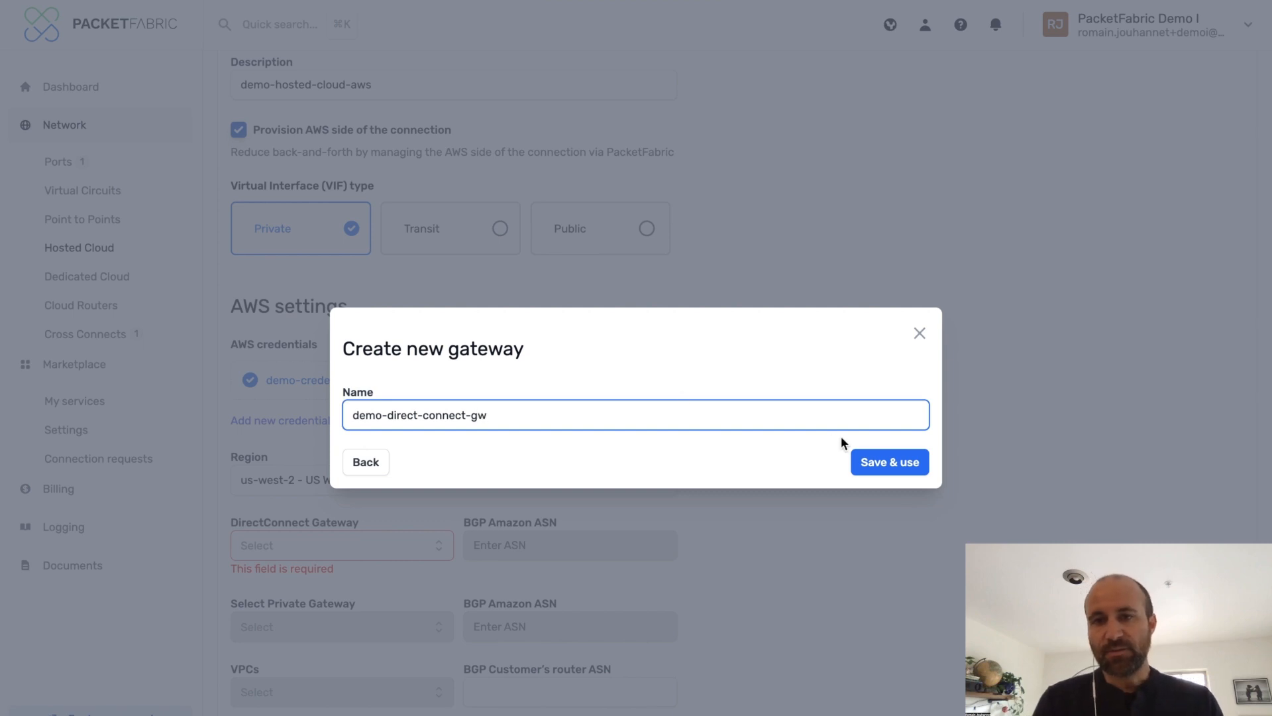
left_click(888, 460)
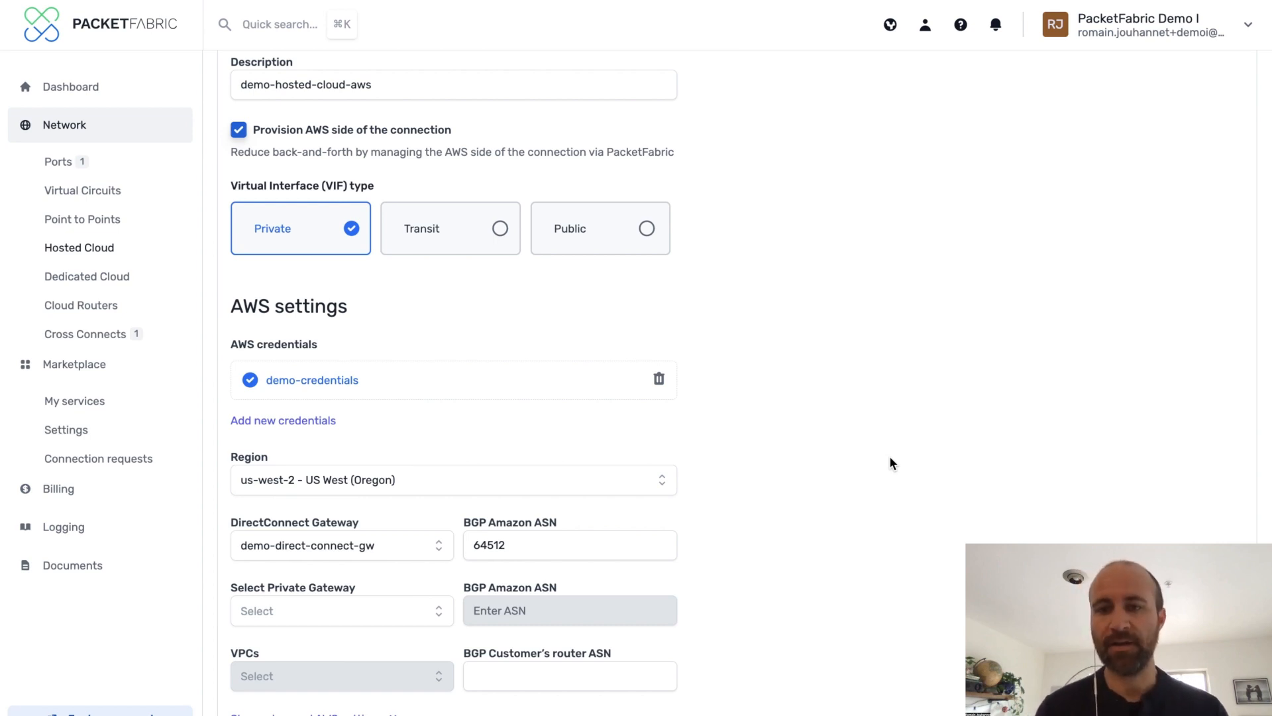
Create a new private gateway named demo-private-gw and use it
left_click(440, 610)
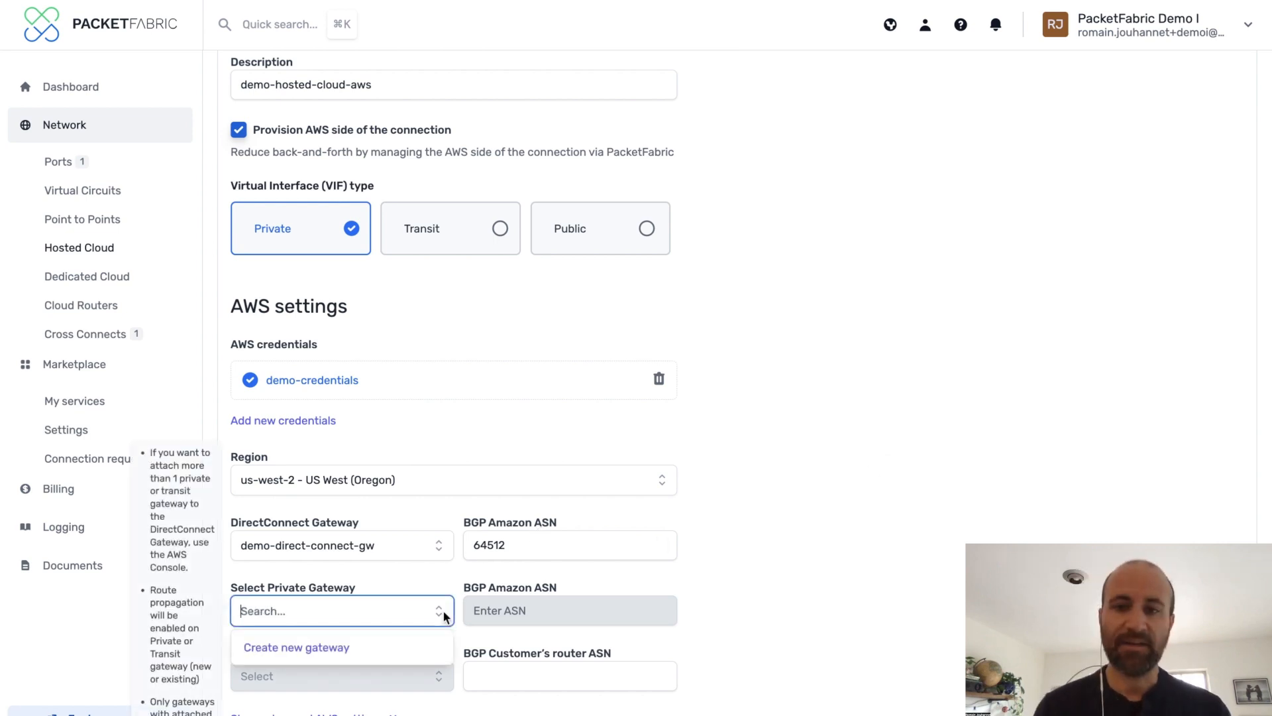
left_click(386, 647)
left_click(423, 414)
type("demo-private-gw")
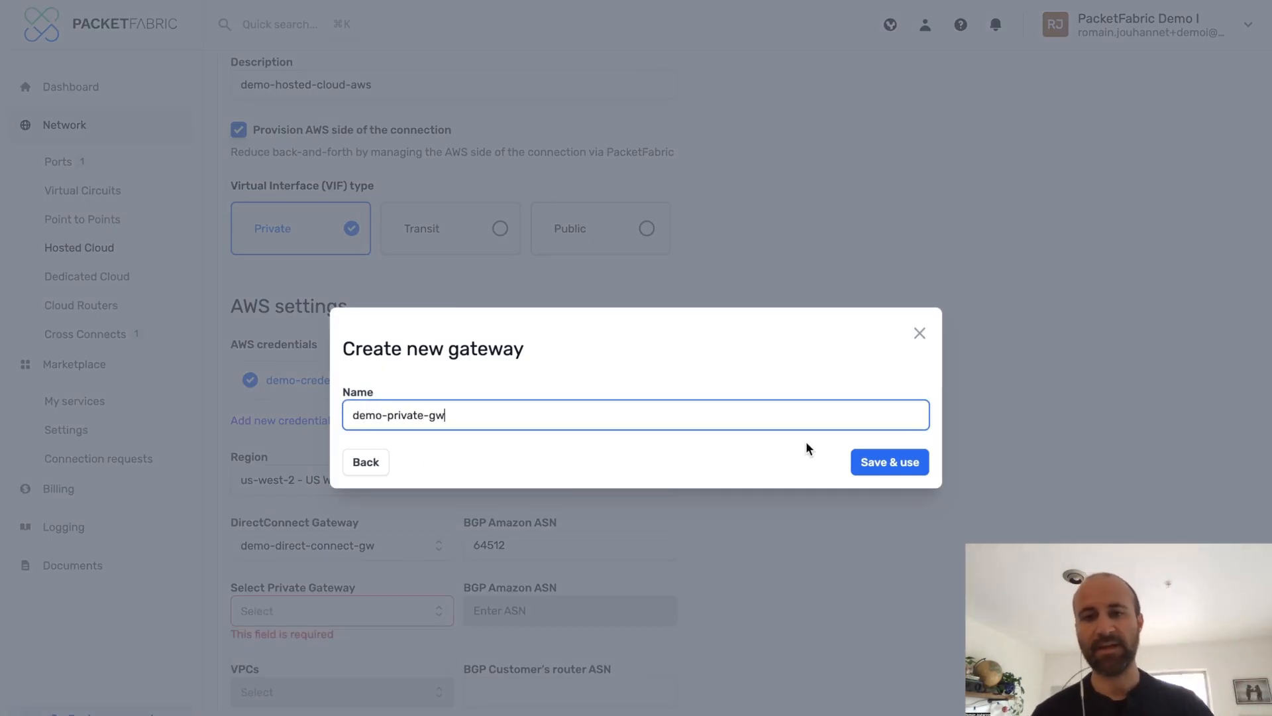
left_click(901, 462)
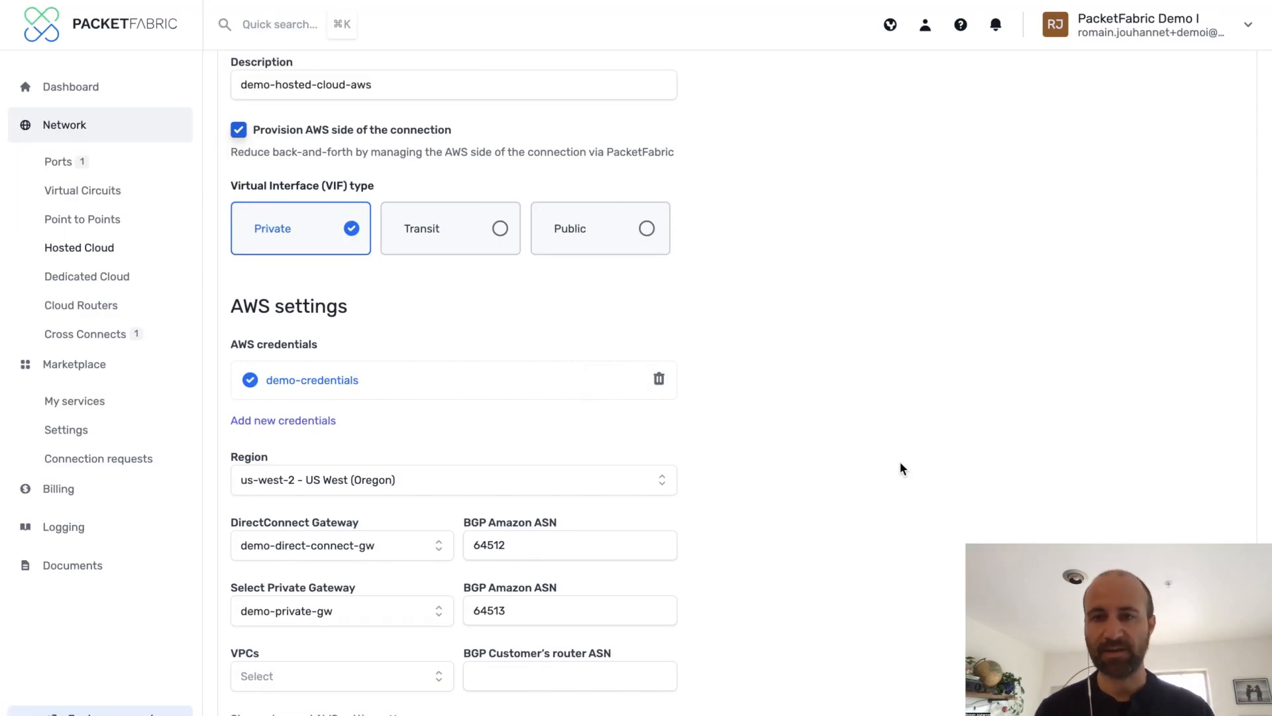
Select the 172.31.0.0/16 VPC and set the customer router BGP ASN to 64514
left_click(440, 675)
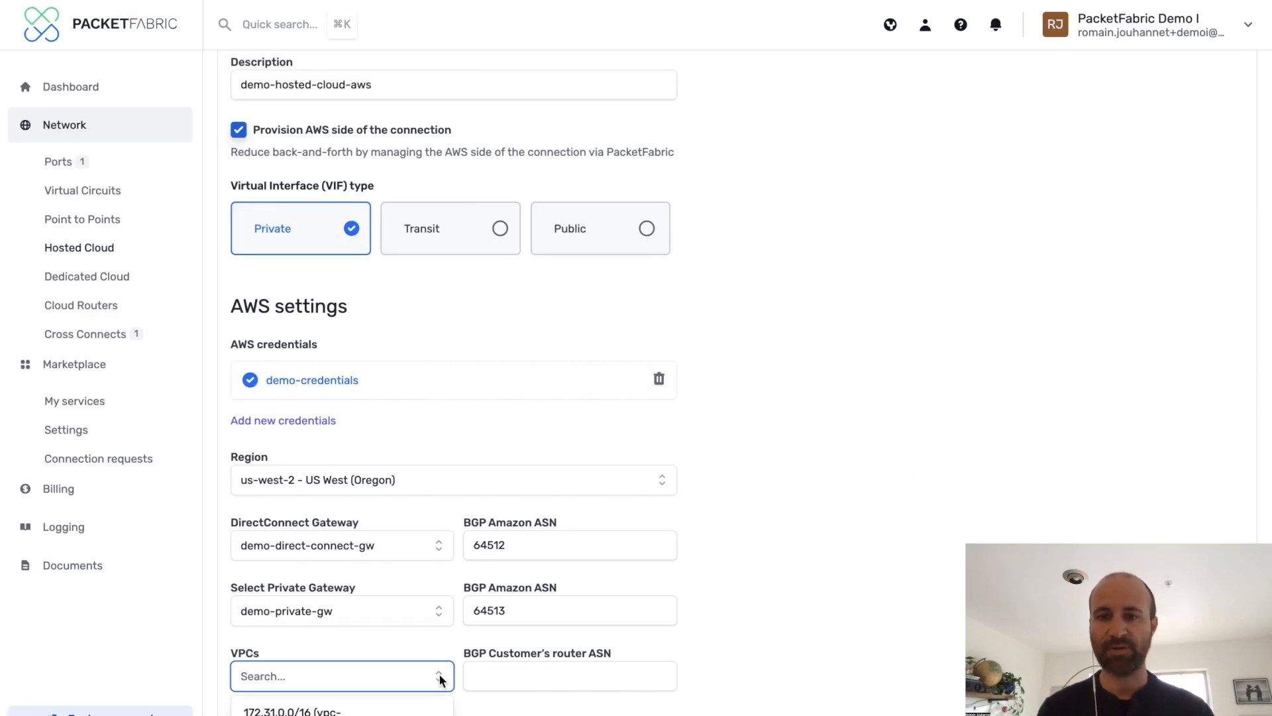
left_click(422, 706)
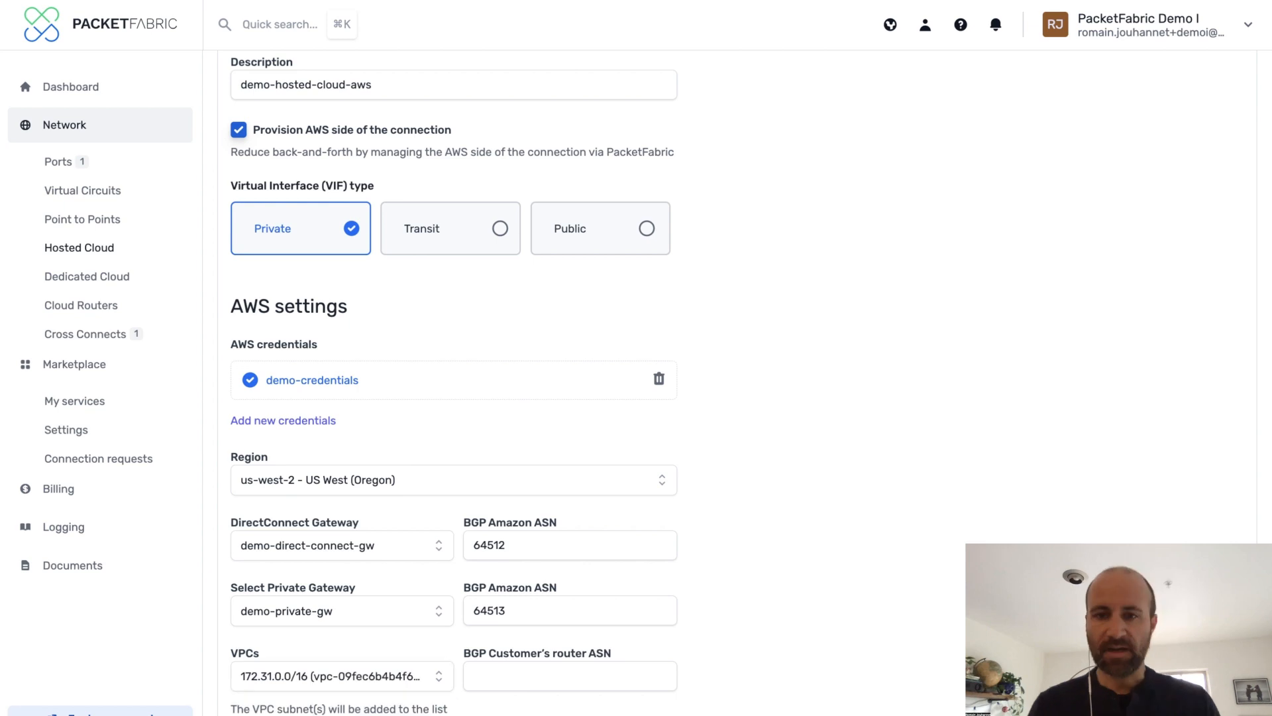
left_click(492, 677)
type("64514")
left_click(753, 663)
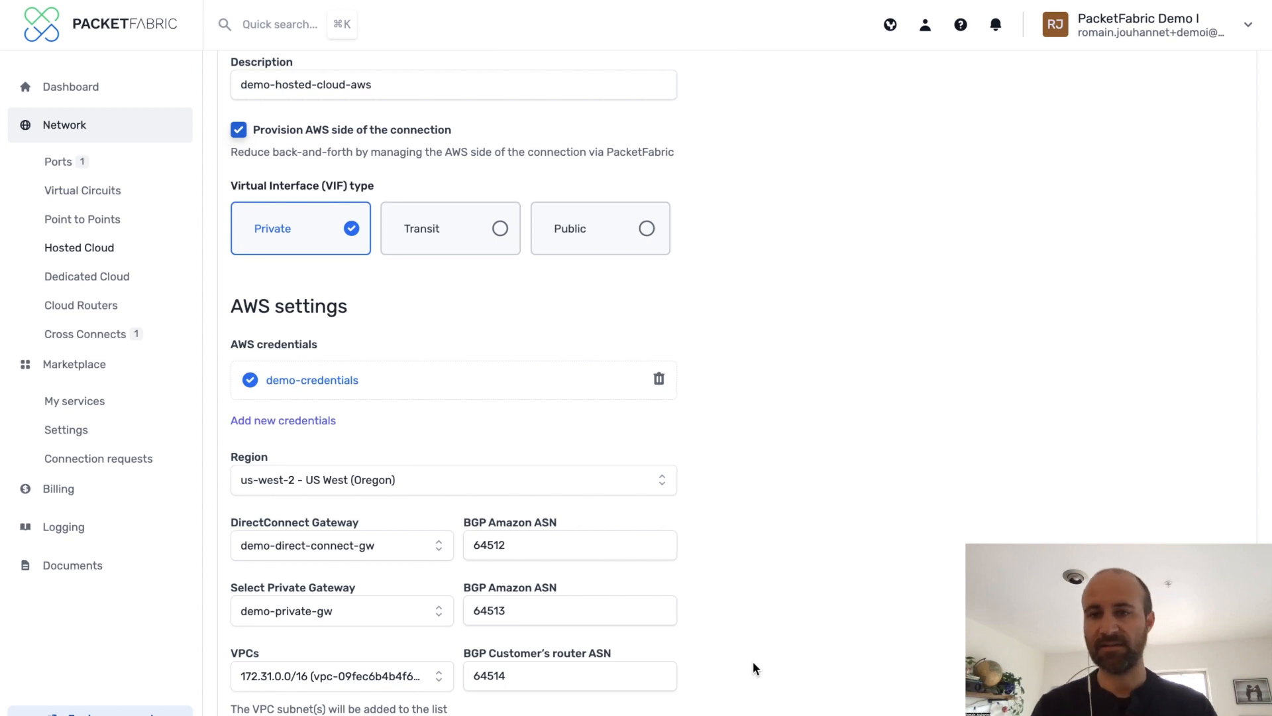
Advance past the AWS settings, complete the hosted cloud order and dismiss the confirmation
scroll(756, 668, "down", 1)
scroll(755, 670, "down", 5)
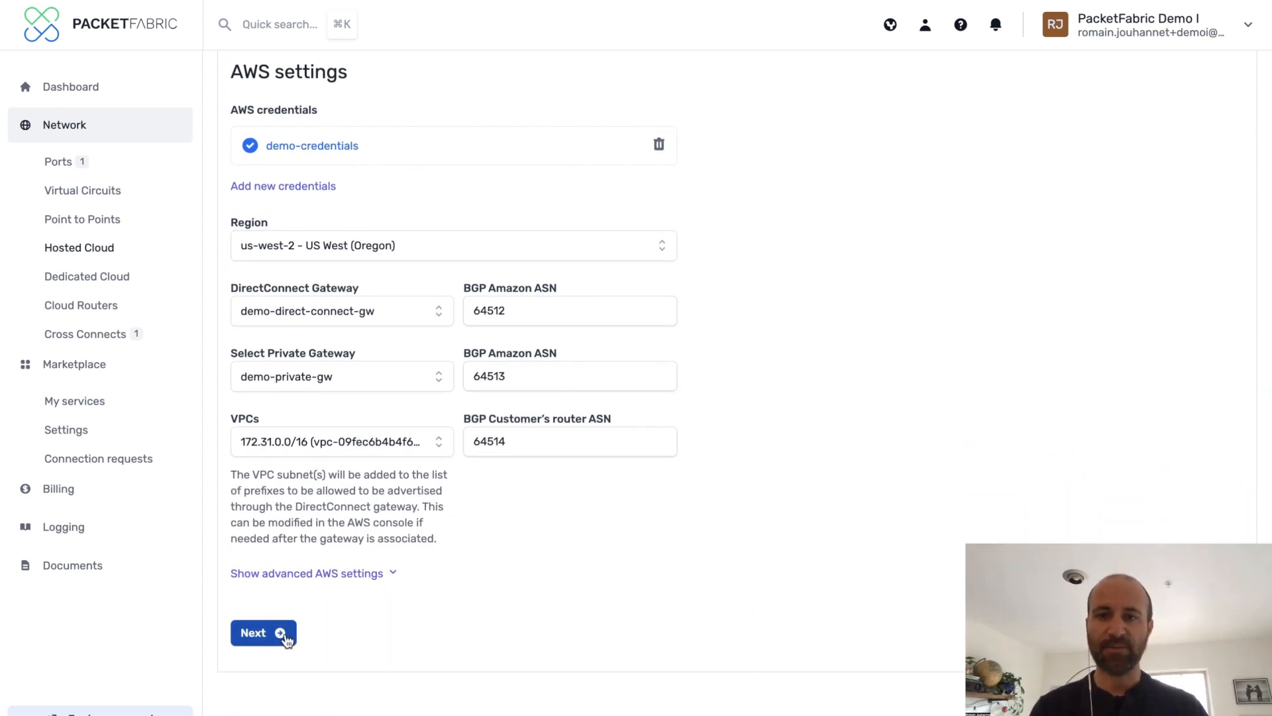
left_click(285, 637)
left_click(295, 637)
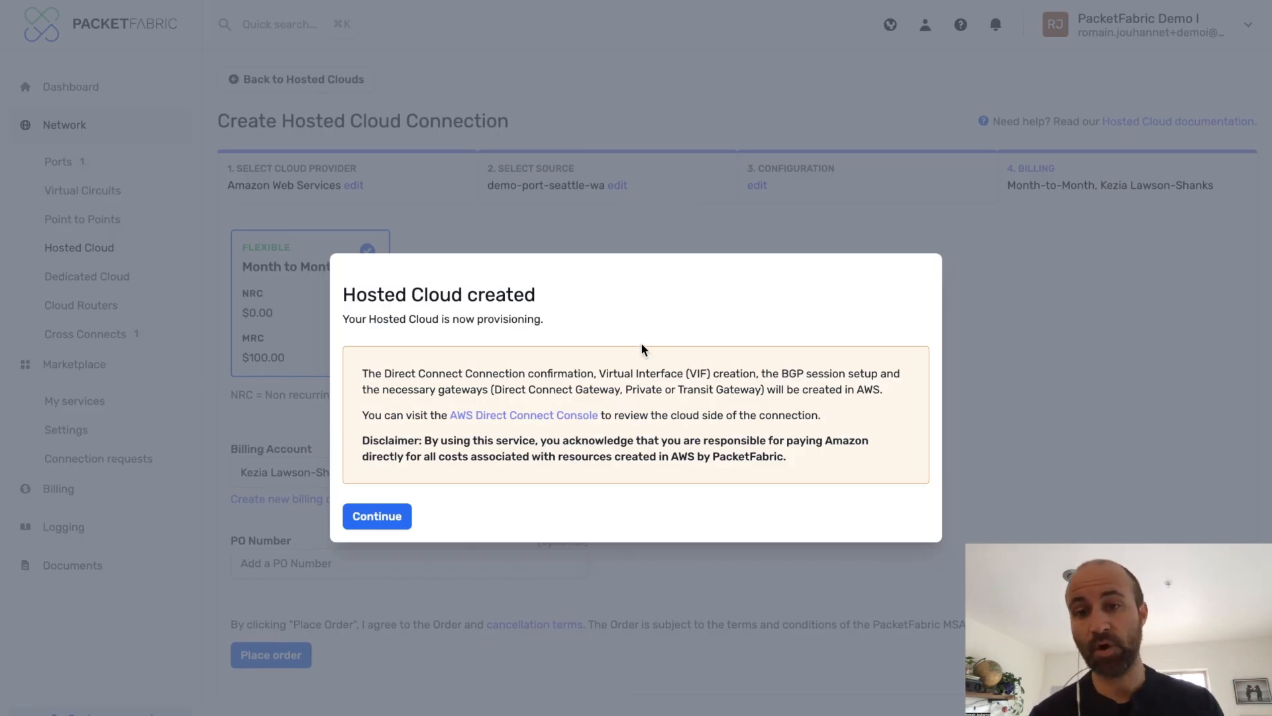
left_click(379, 522)
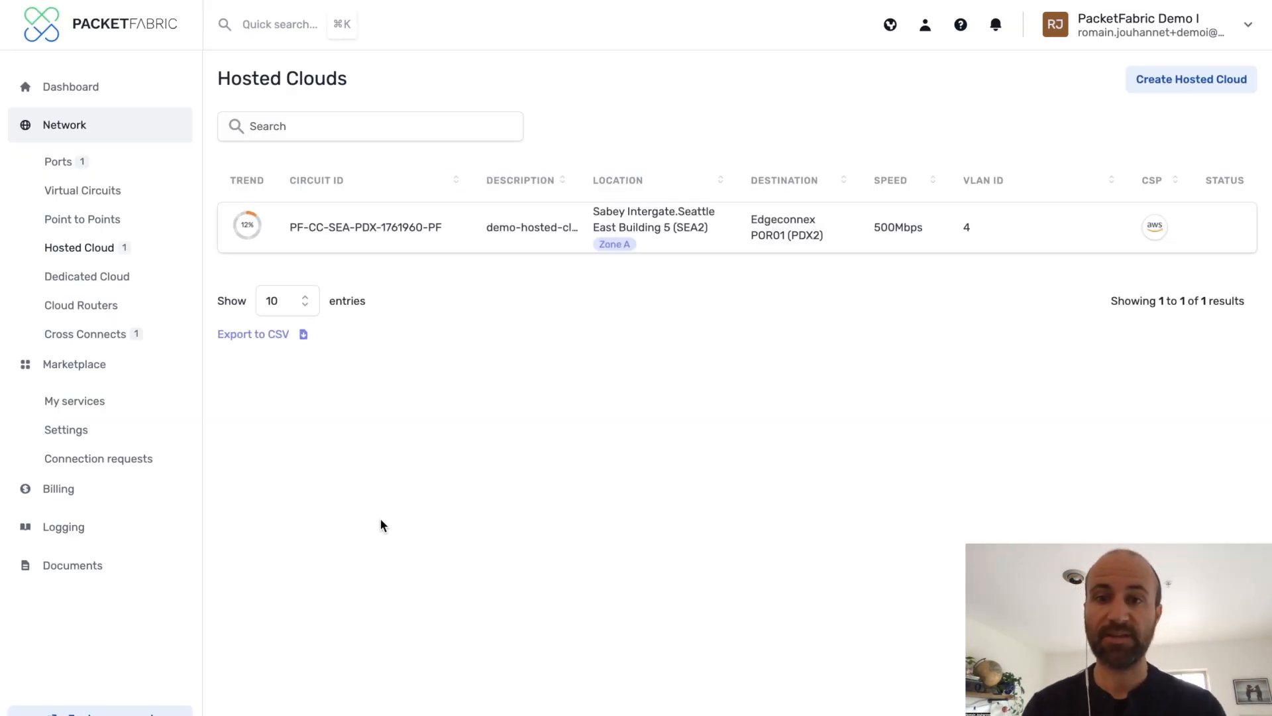
Open the demo-hosted-cloud-aws connection's full details and review its cloud settings
mouse_move(253, 232)
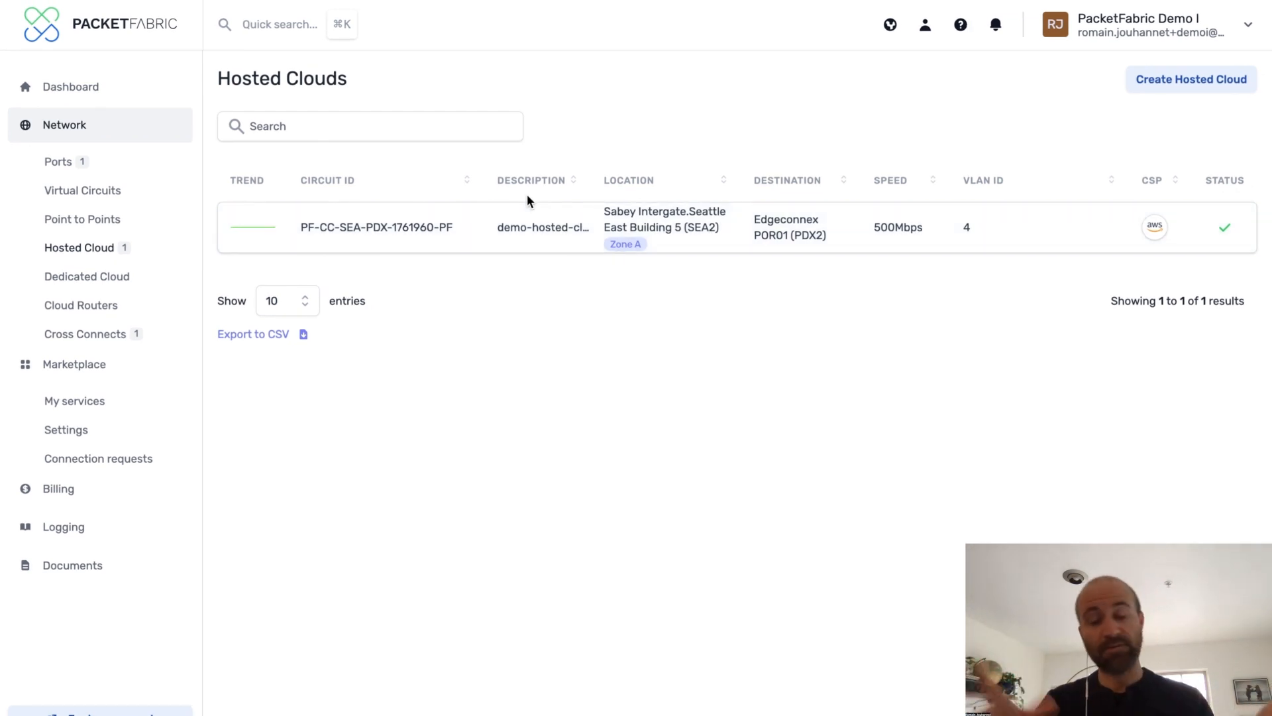
left_click(644, 229)
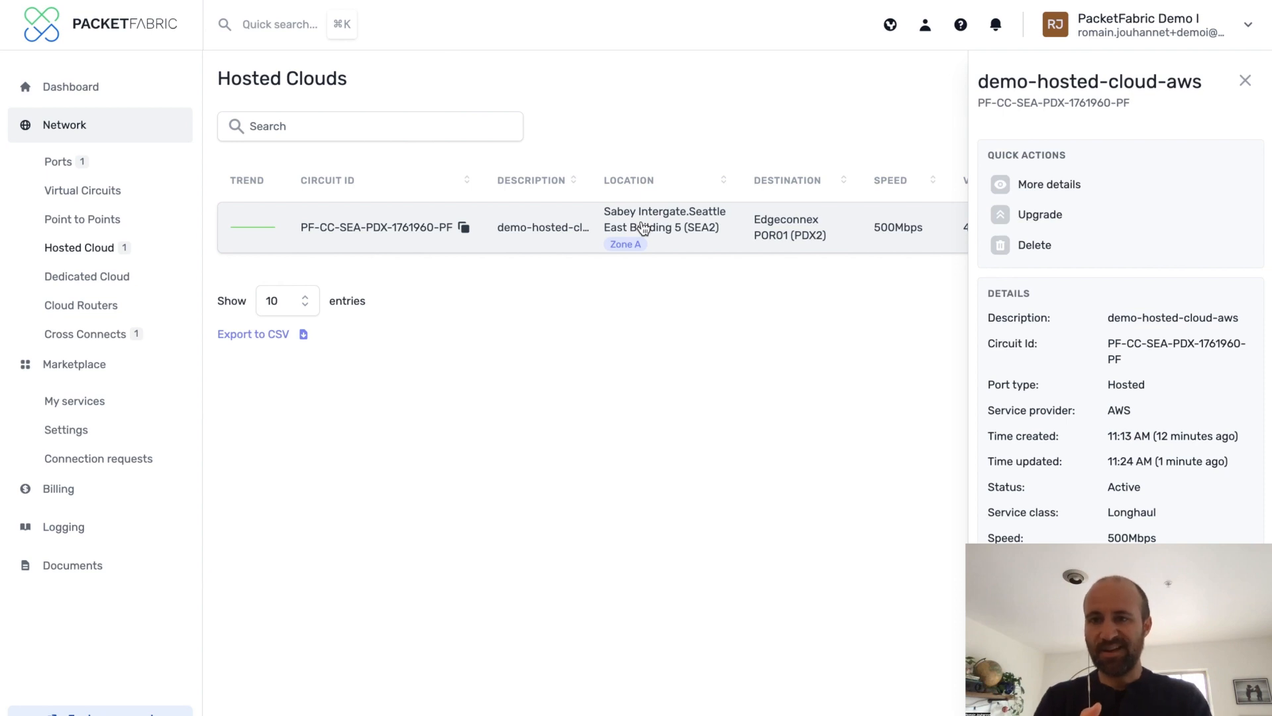
left_click(1064, 191)
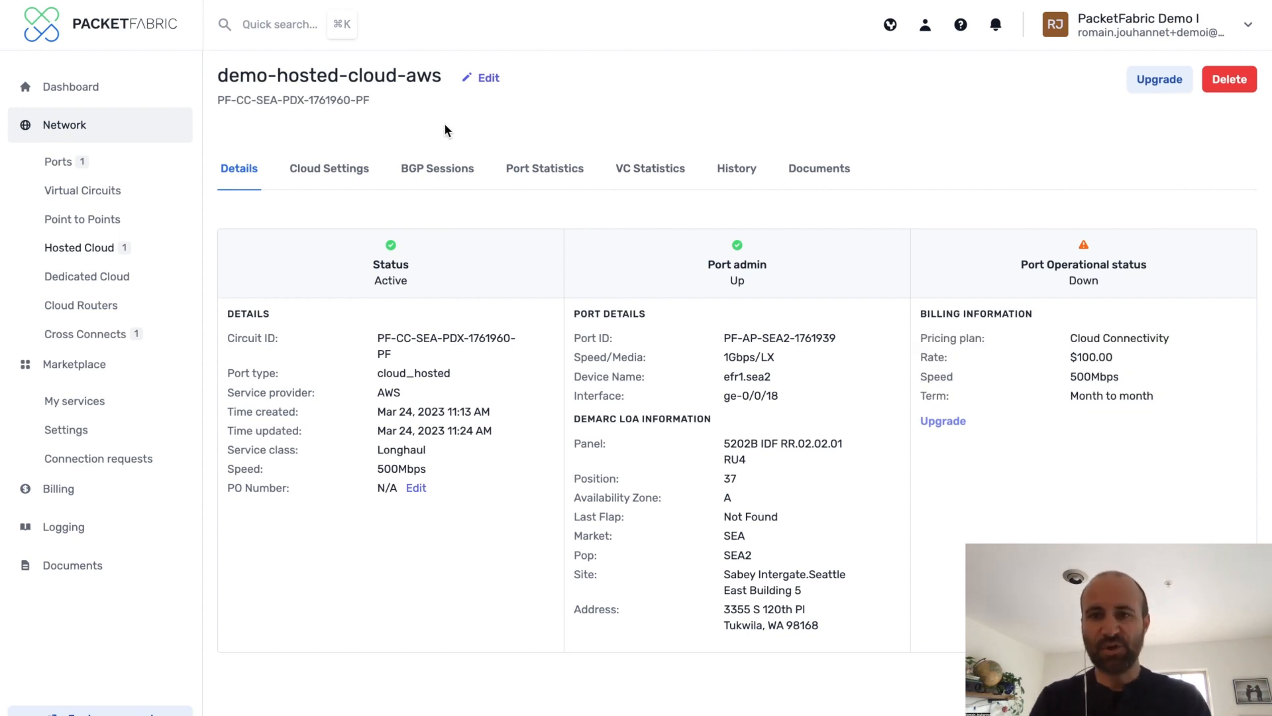
left_click(324, 174)
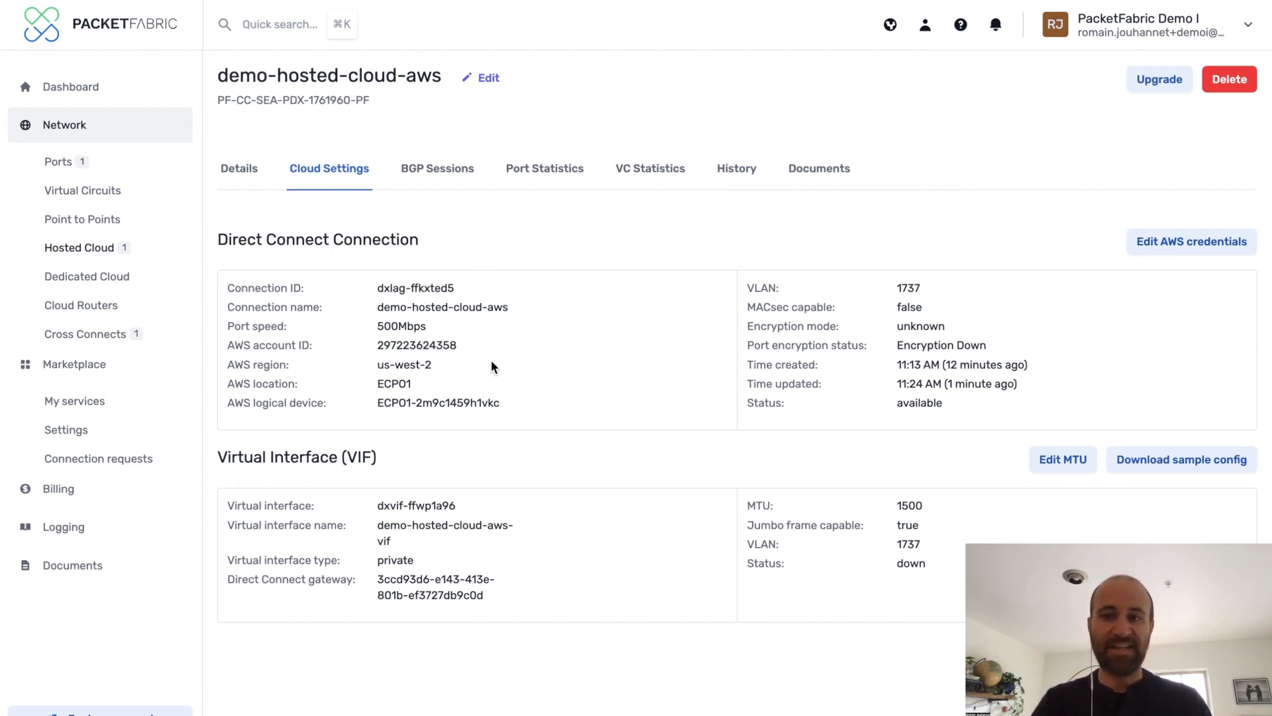
Download the VIF sample router configuration for JuniperNetworksInc-SRXSeriesRouters-JunOS95
left_click(1074, 468)
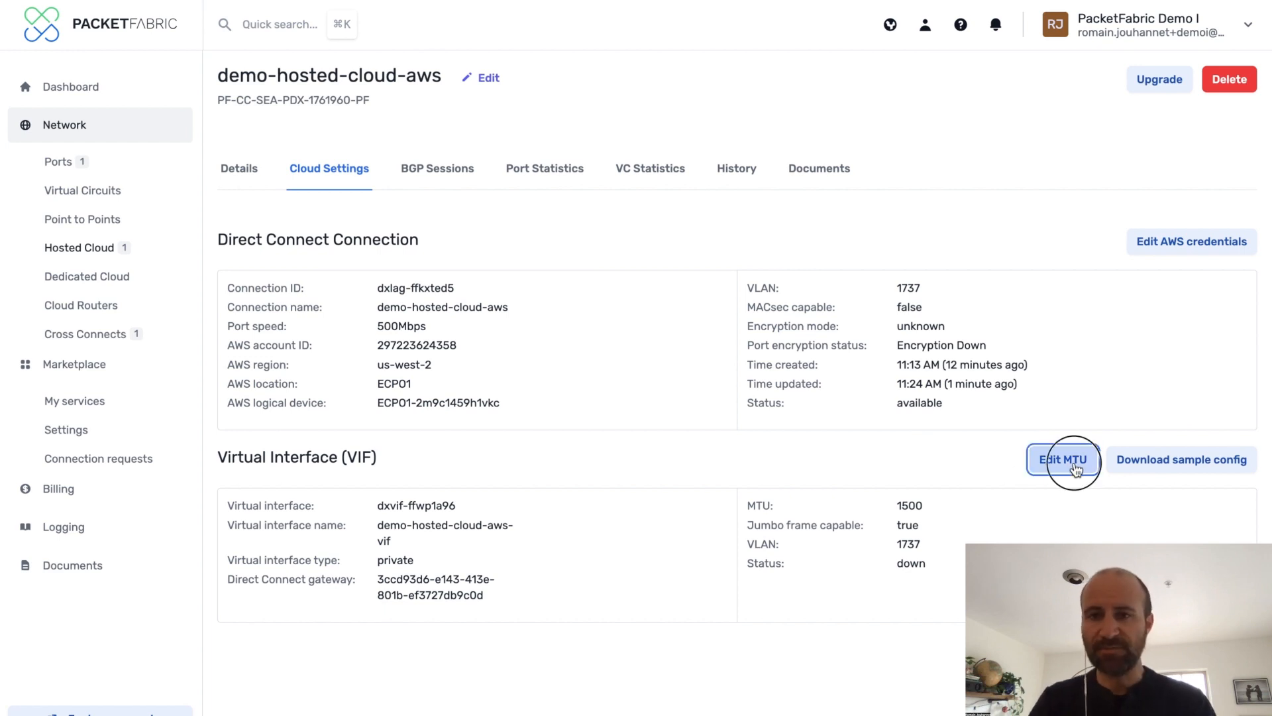
left_click(379, 473)
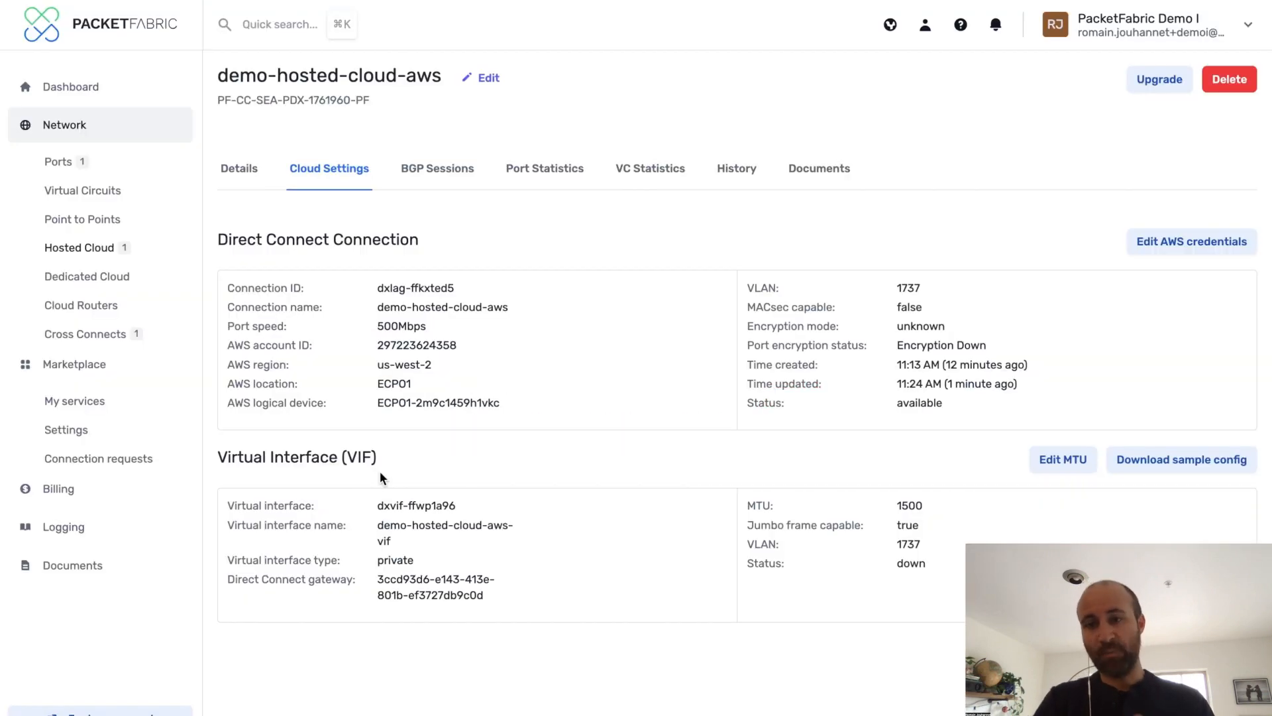
left_click(1162, 460)
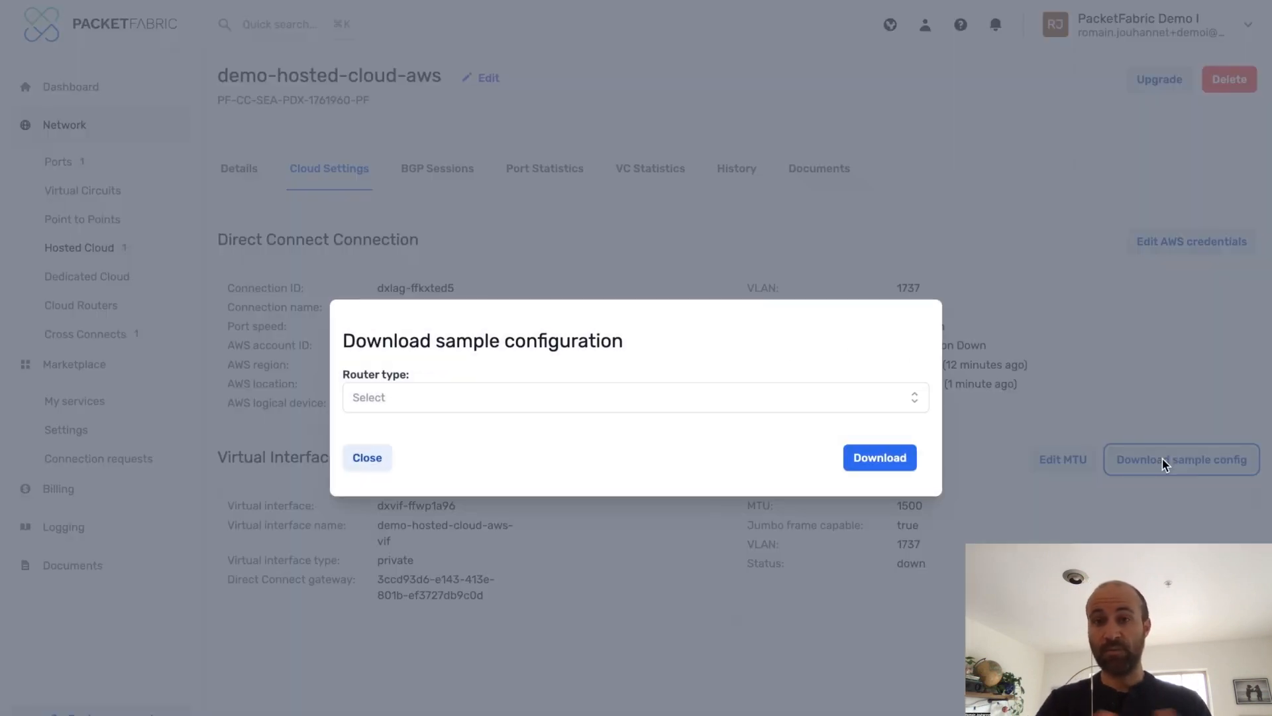
left_click(903, 395)
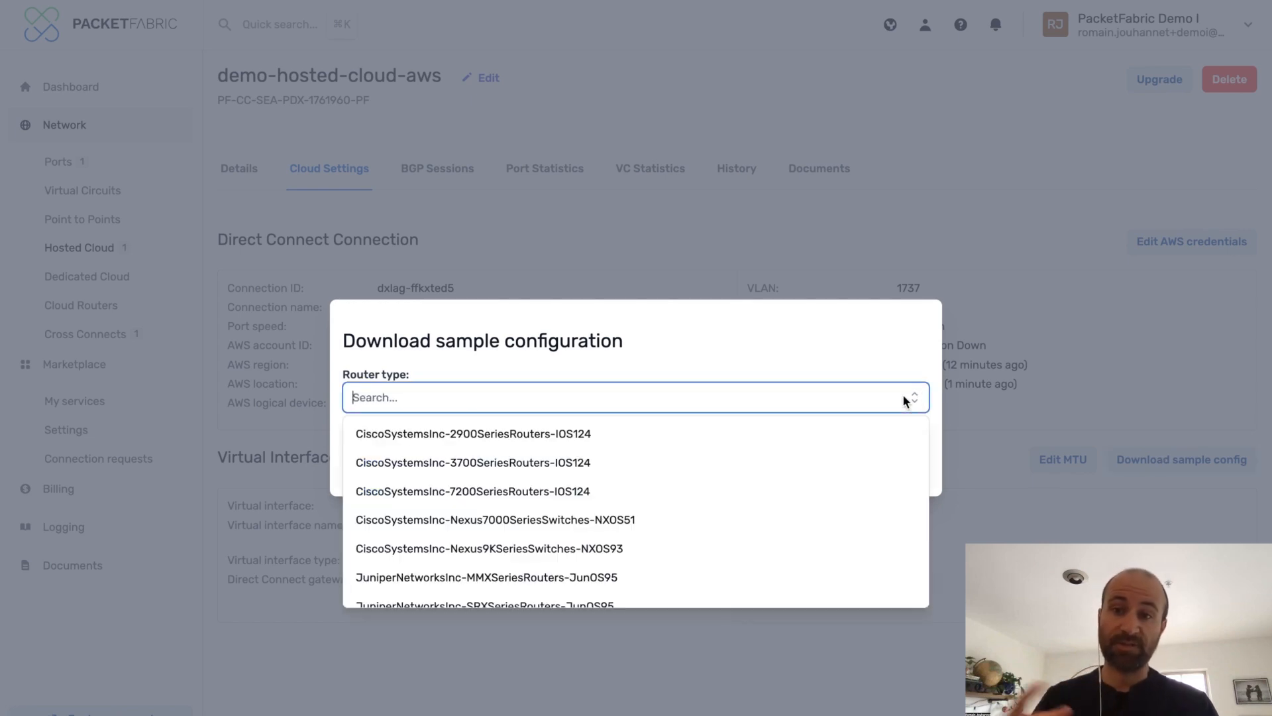
scroll(771, 476, "down", 1)
scroll(772, 473, "down", 1)
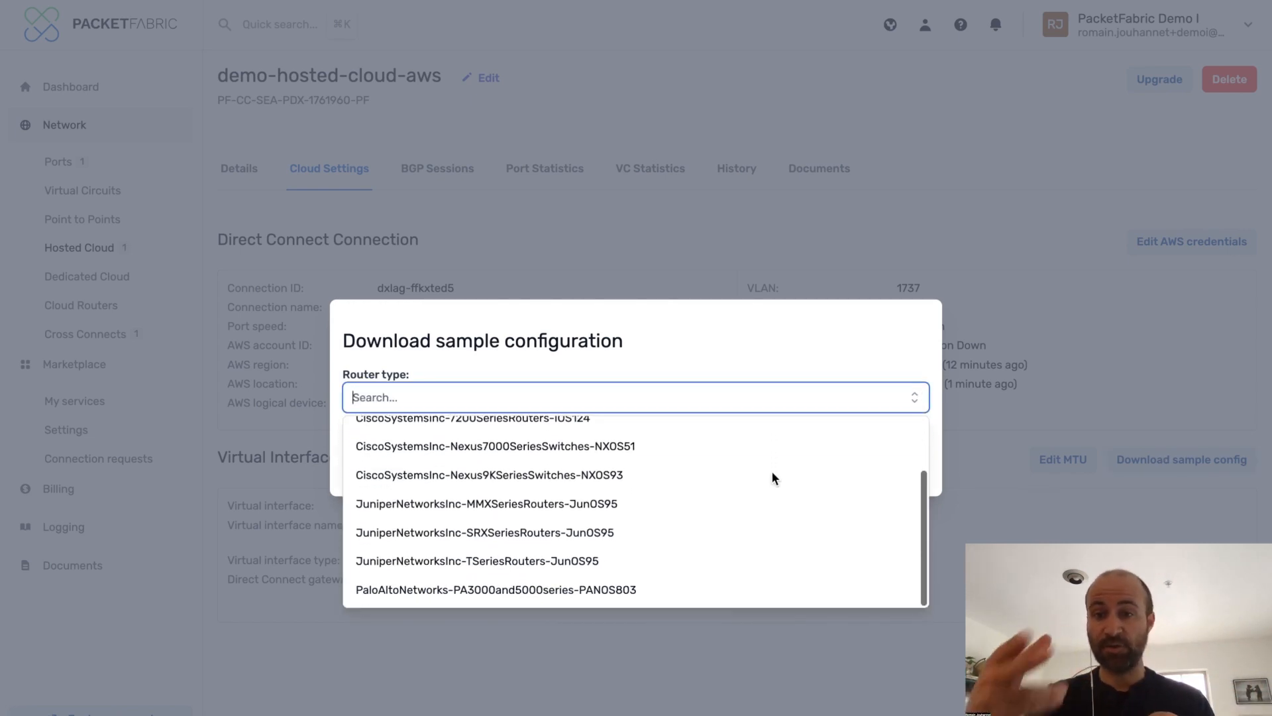
left_click(741, 526)
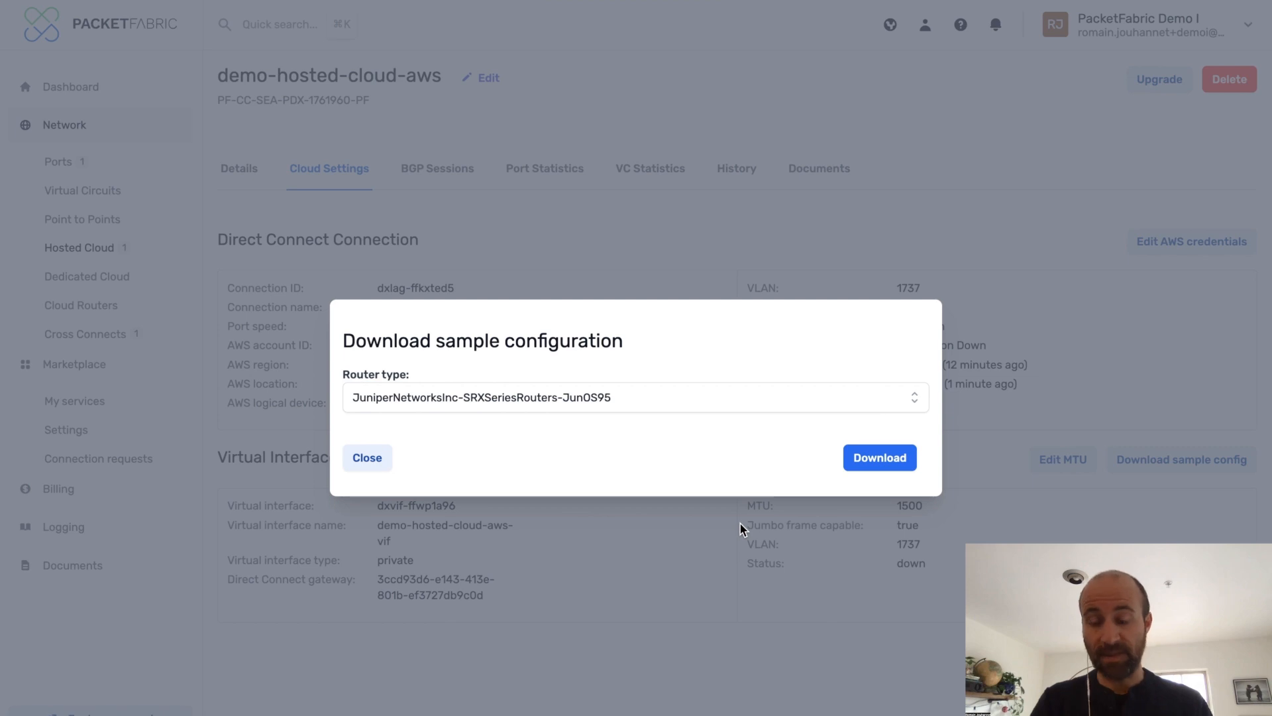
left_click(900, 460)
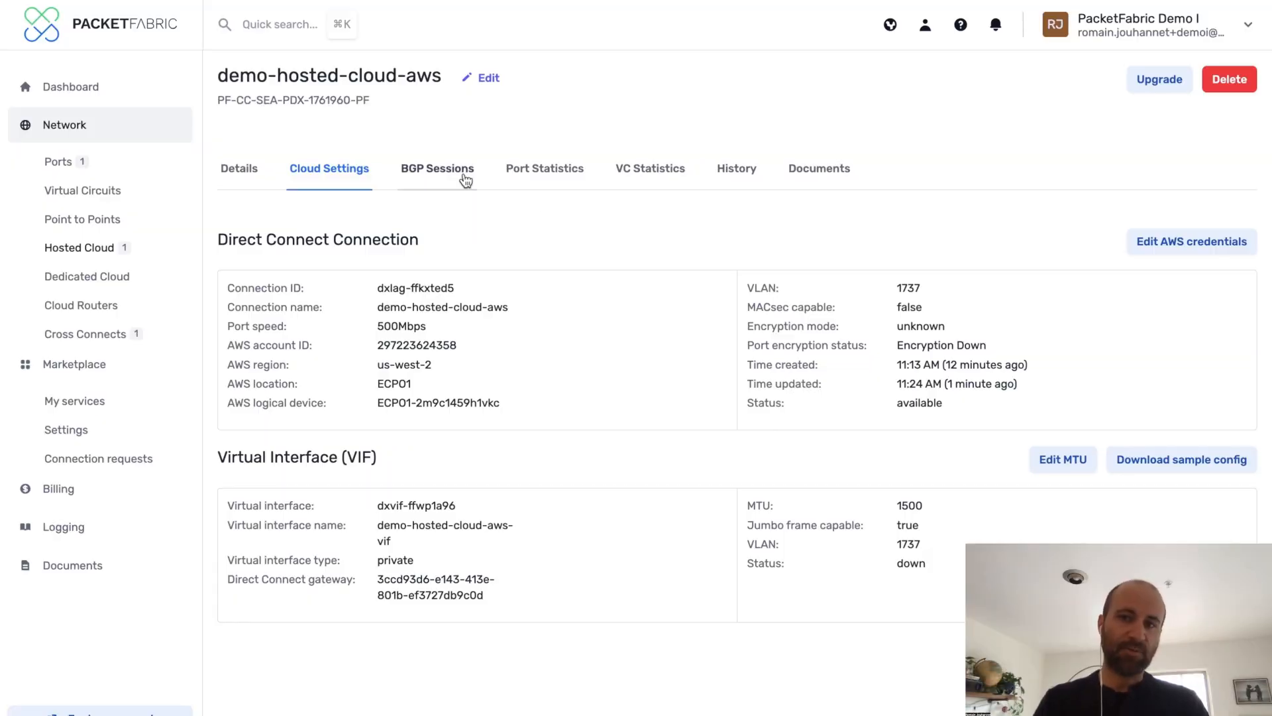
Review the connection's BGP session settings and the available upgrade speeds, closing the upgrade dialog without changes
left_click(456, 178)
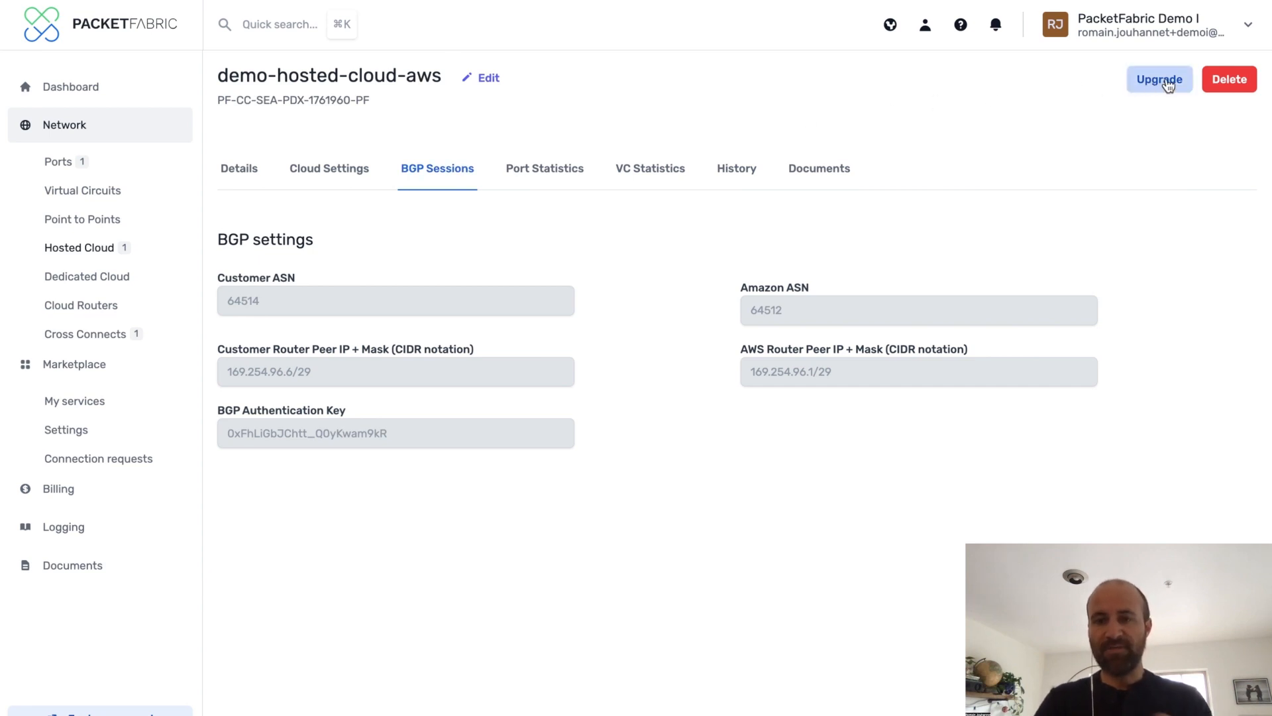
left_click(1167, 82)
left_click(686, 370)
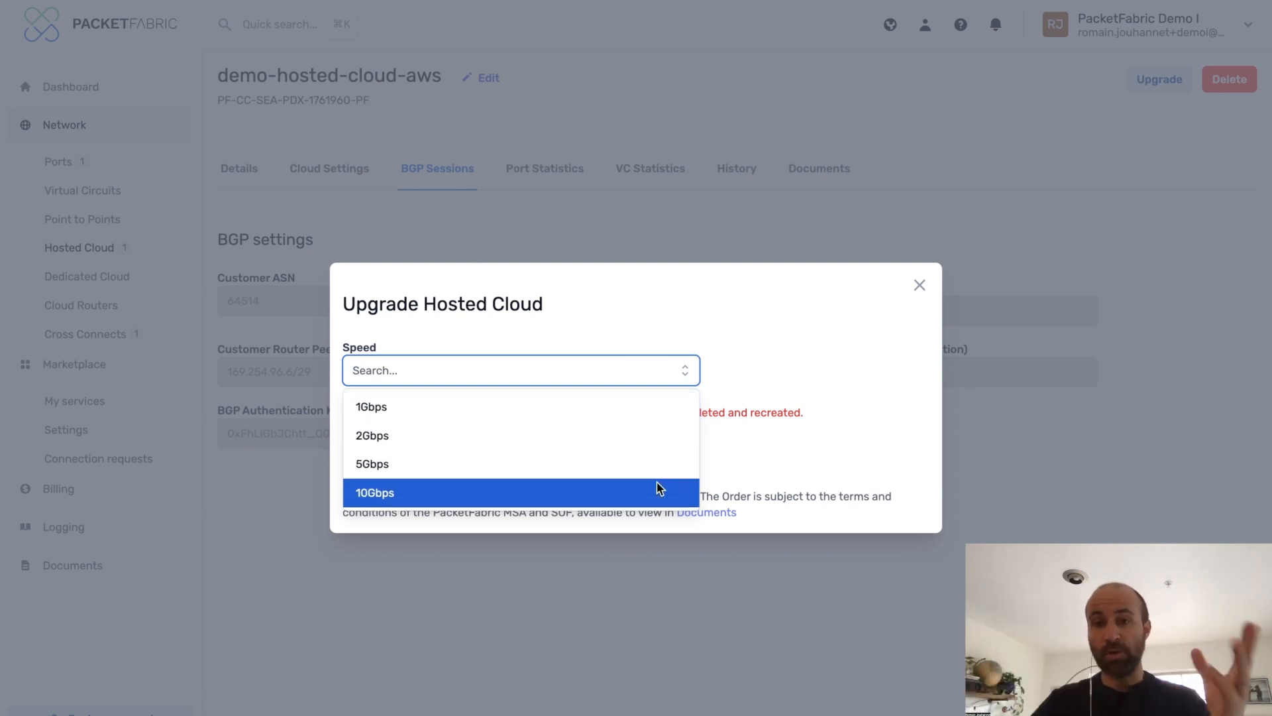
left_click(919, 288)
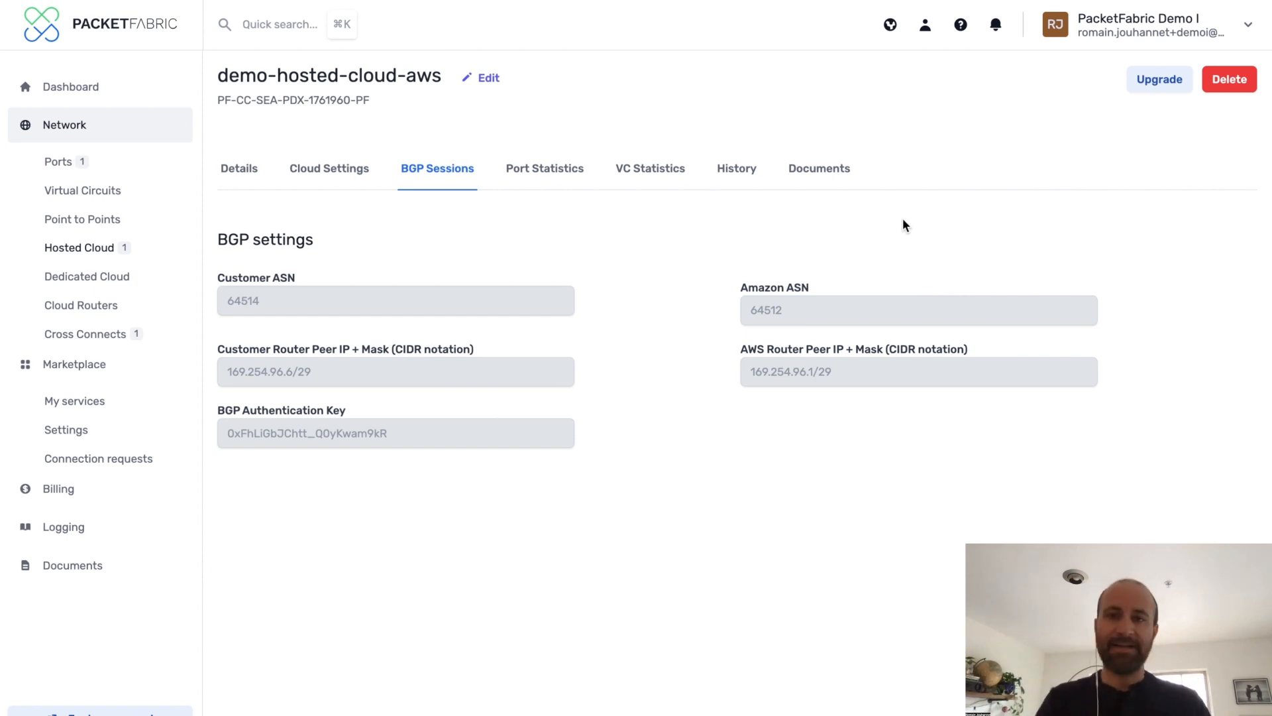
Switch to the AWS Direct Connect console and open the demo-hosted-cloud-aws connection's details
left_click(349, 176)
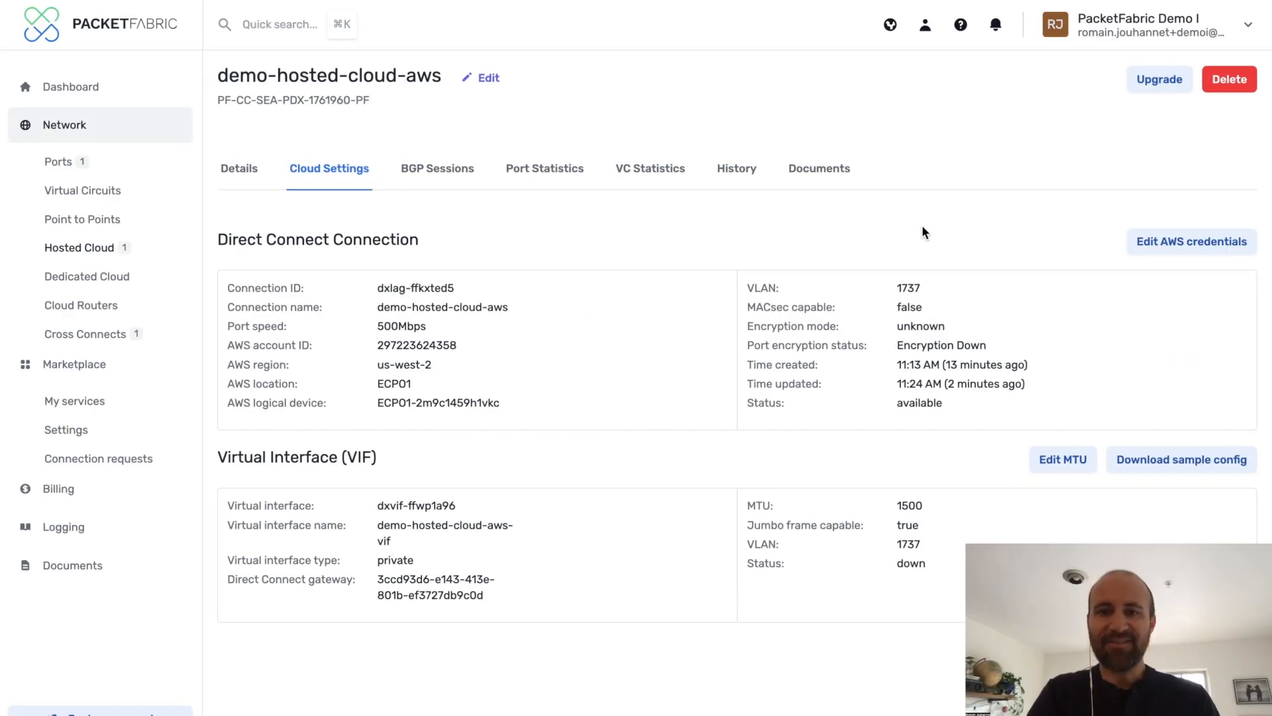
key("ctrl+Right")
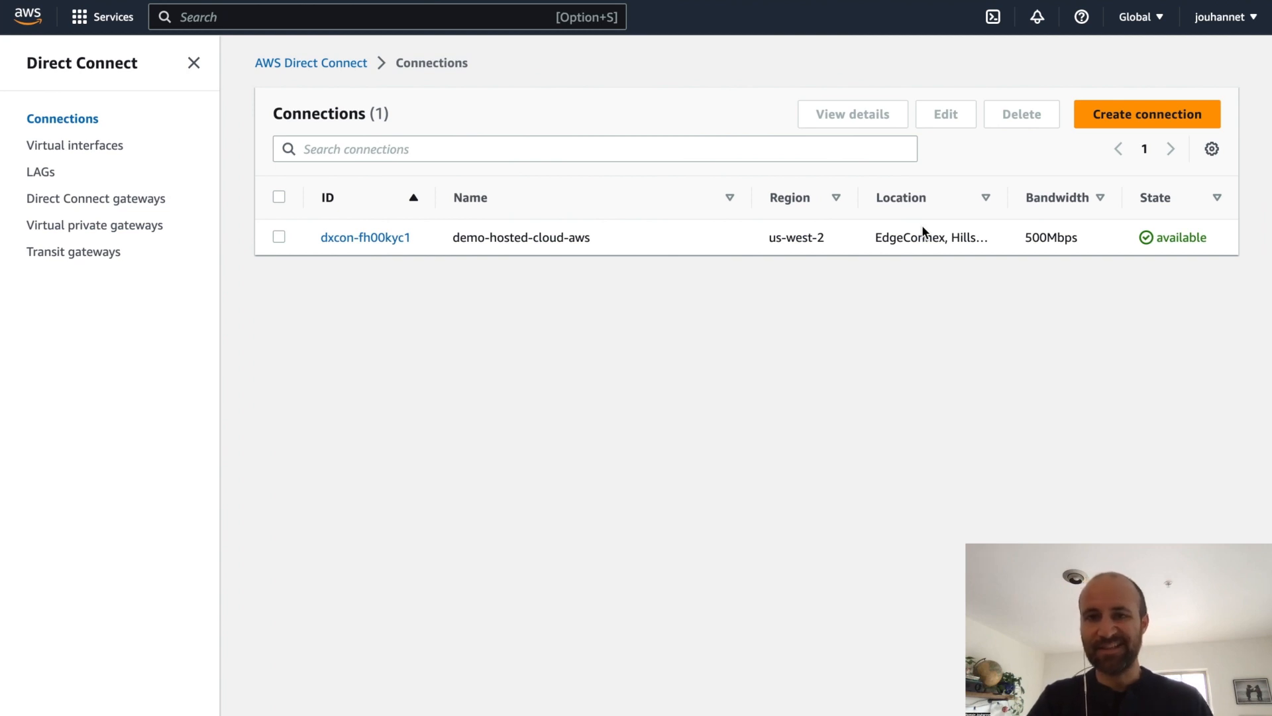
left_click(381, 238)
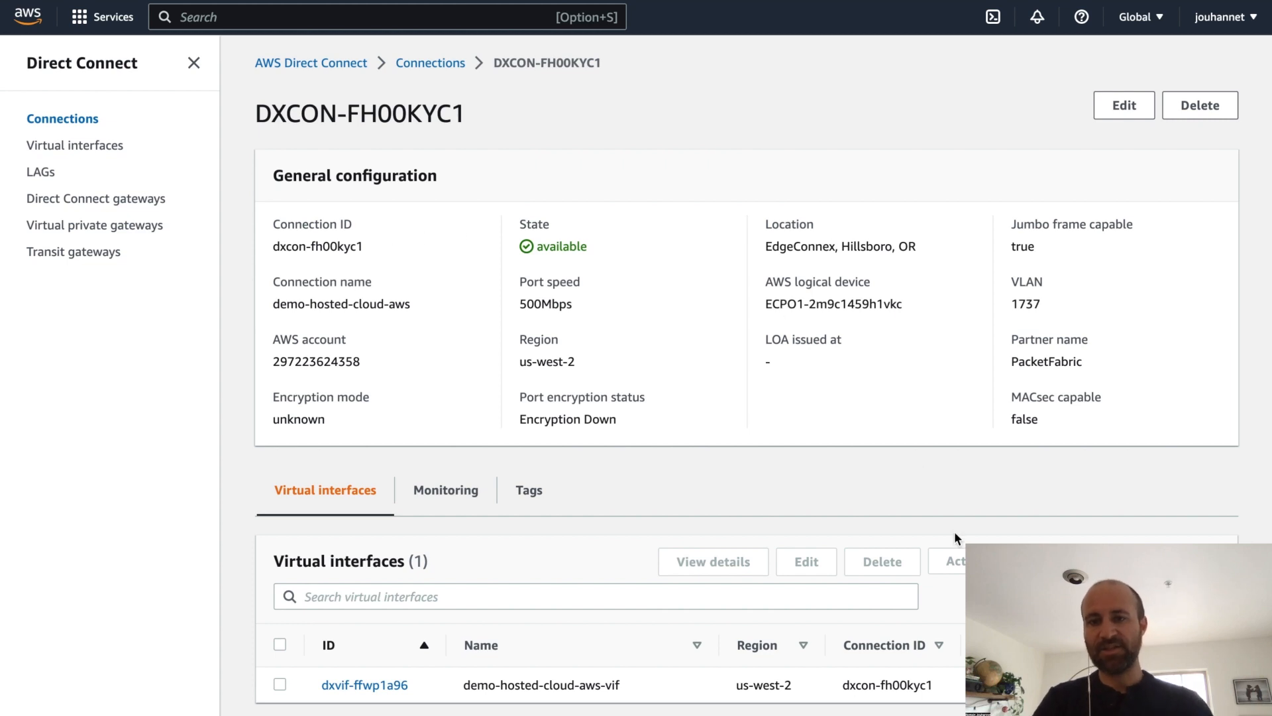
scroll(733, 693, "right", 2)
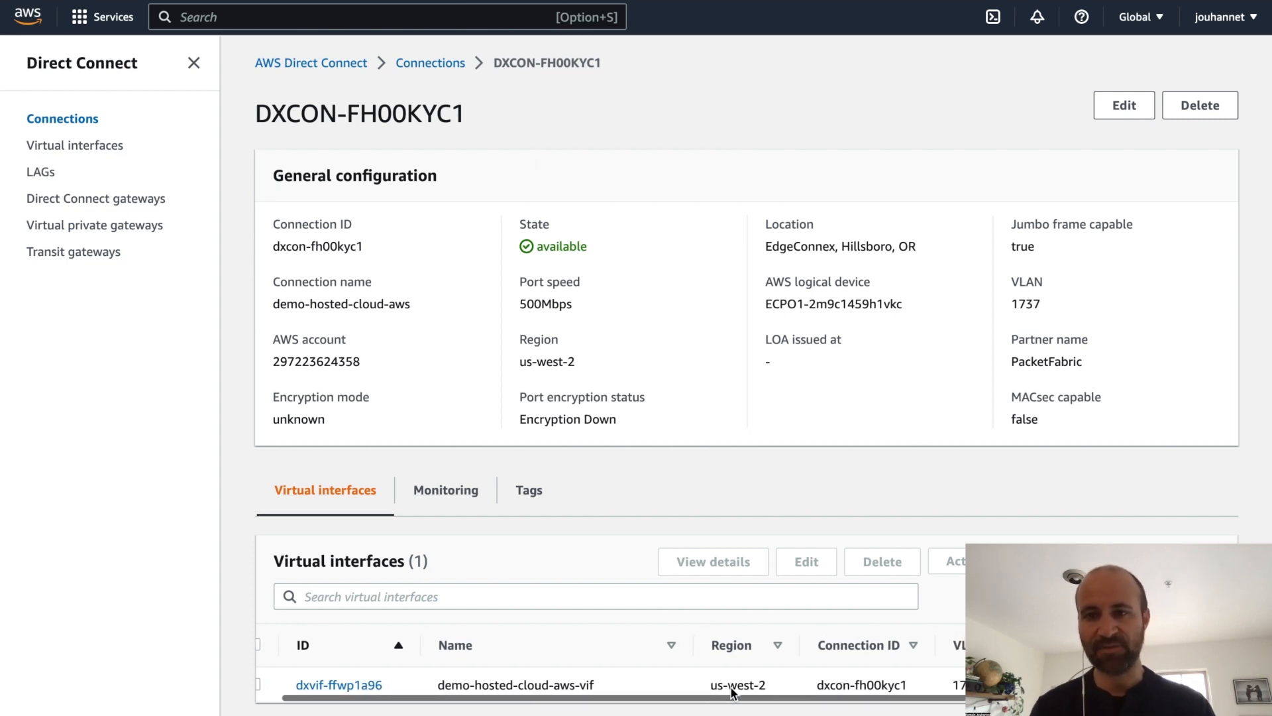
scroll(732, 694, "left", 2)
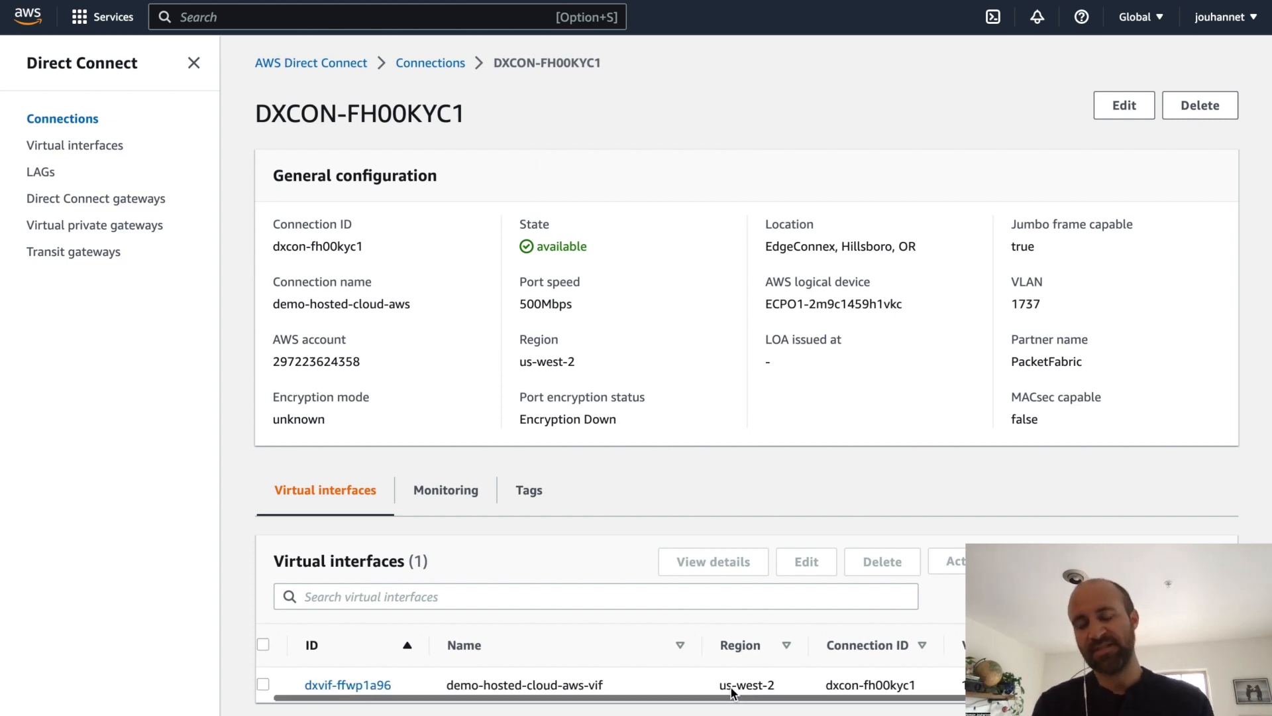
Open the connection's virtual interface, follow it to its Direct Connect gateway, and review the gateway associations
left_click(373, 683)
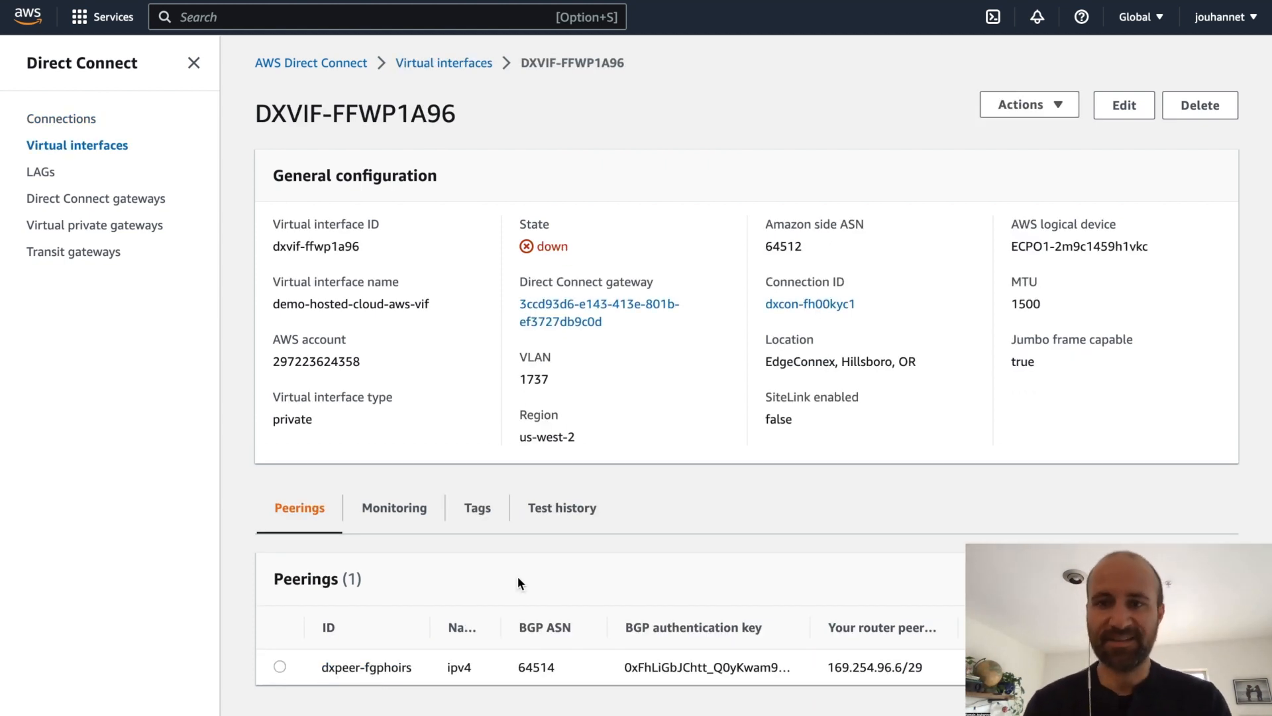
left_click(642, 305)
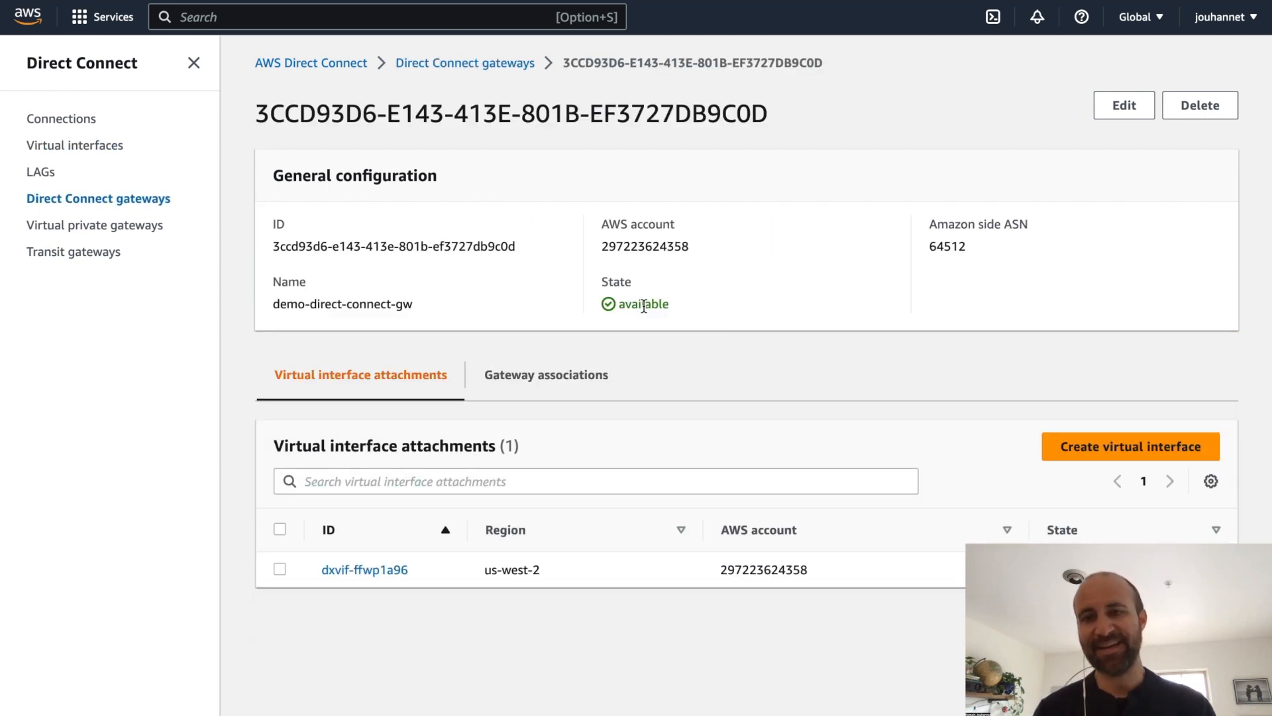
left_click(549, 385)
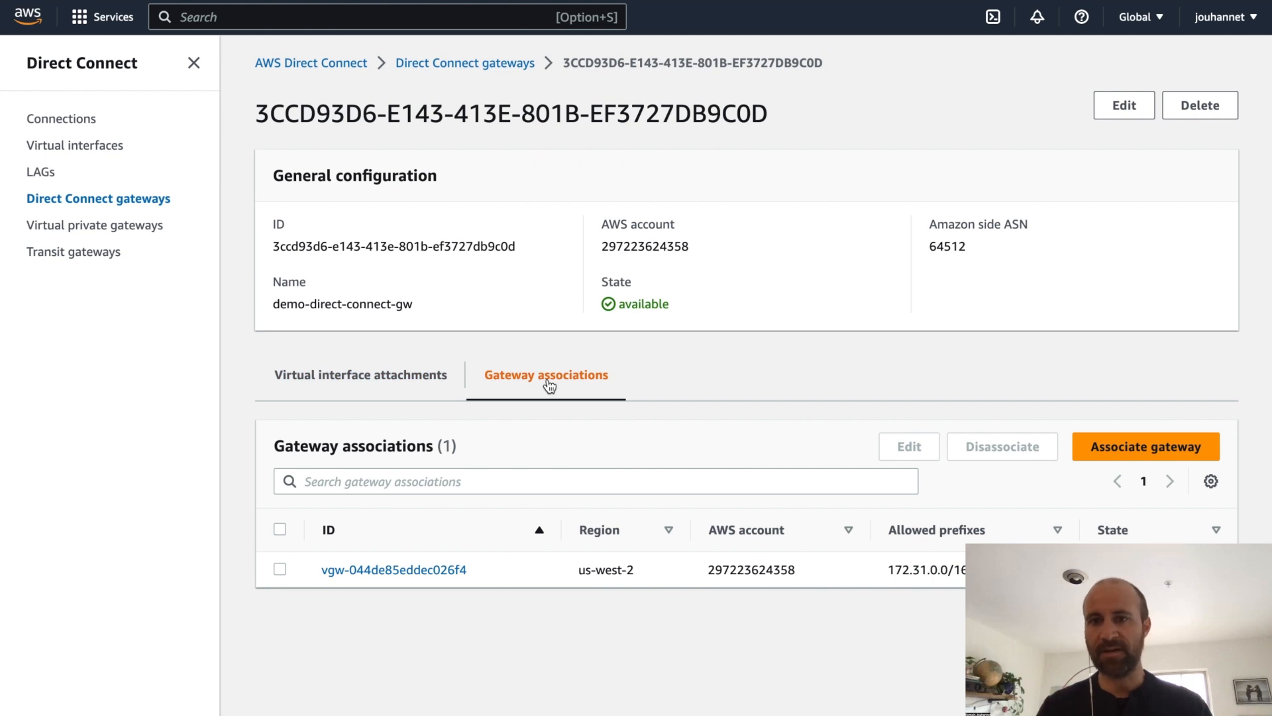